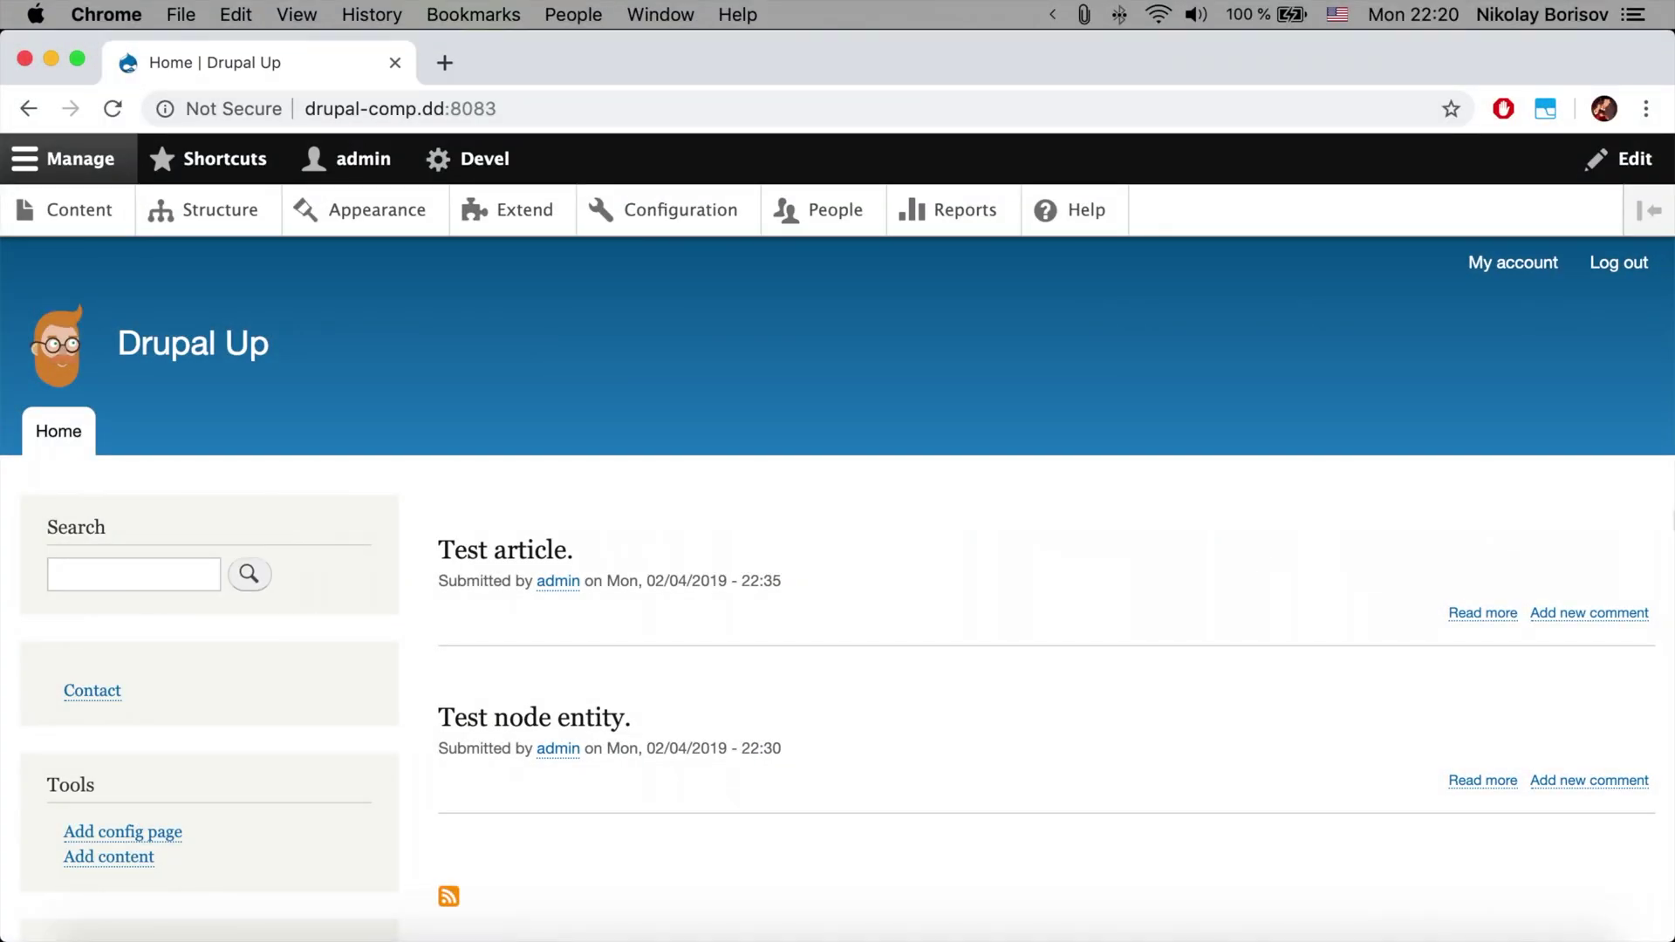
Review the Content listing with its two Article items, then go to Add content.
{"action": "left_click", "coordinate": [83, 220]}
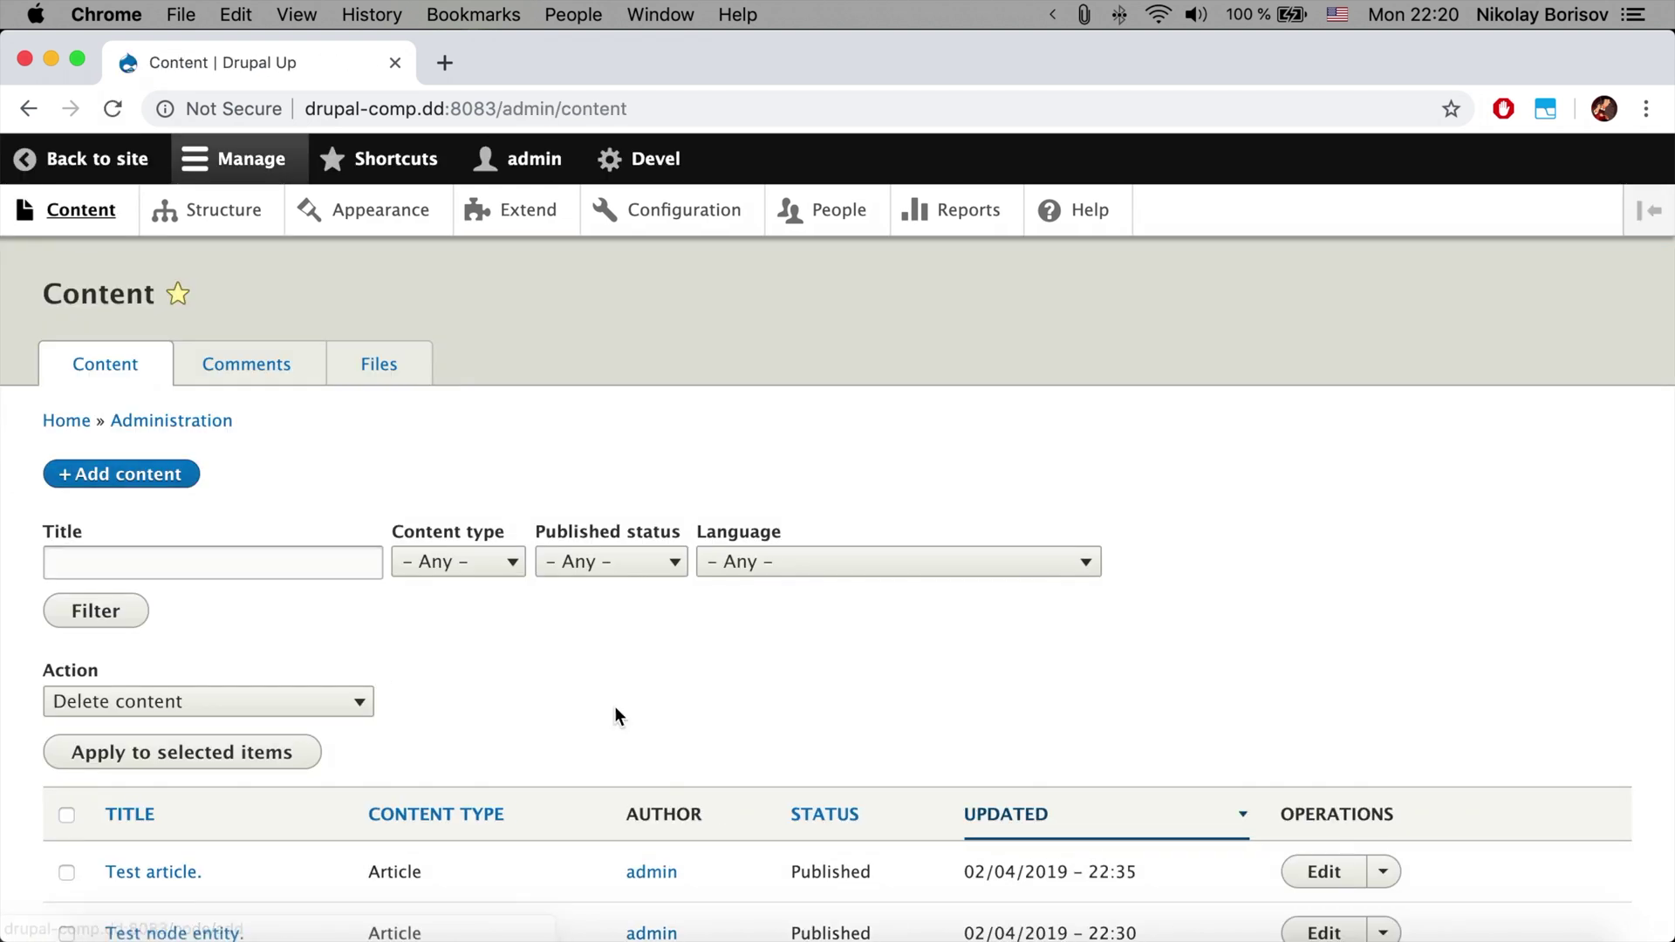
{"action": "scroll", "coordinate": [731, 813], "scroll_direction": "down", "scroll_amount": 5}
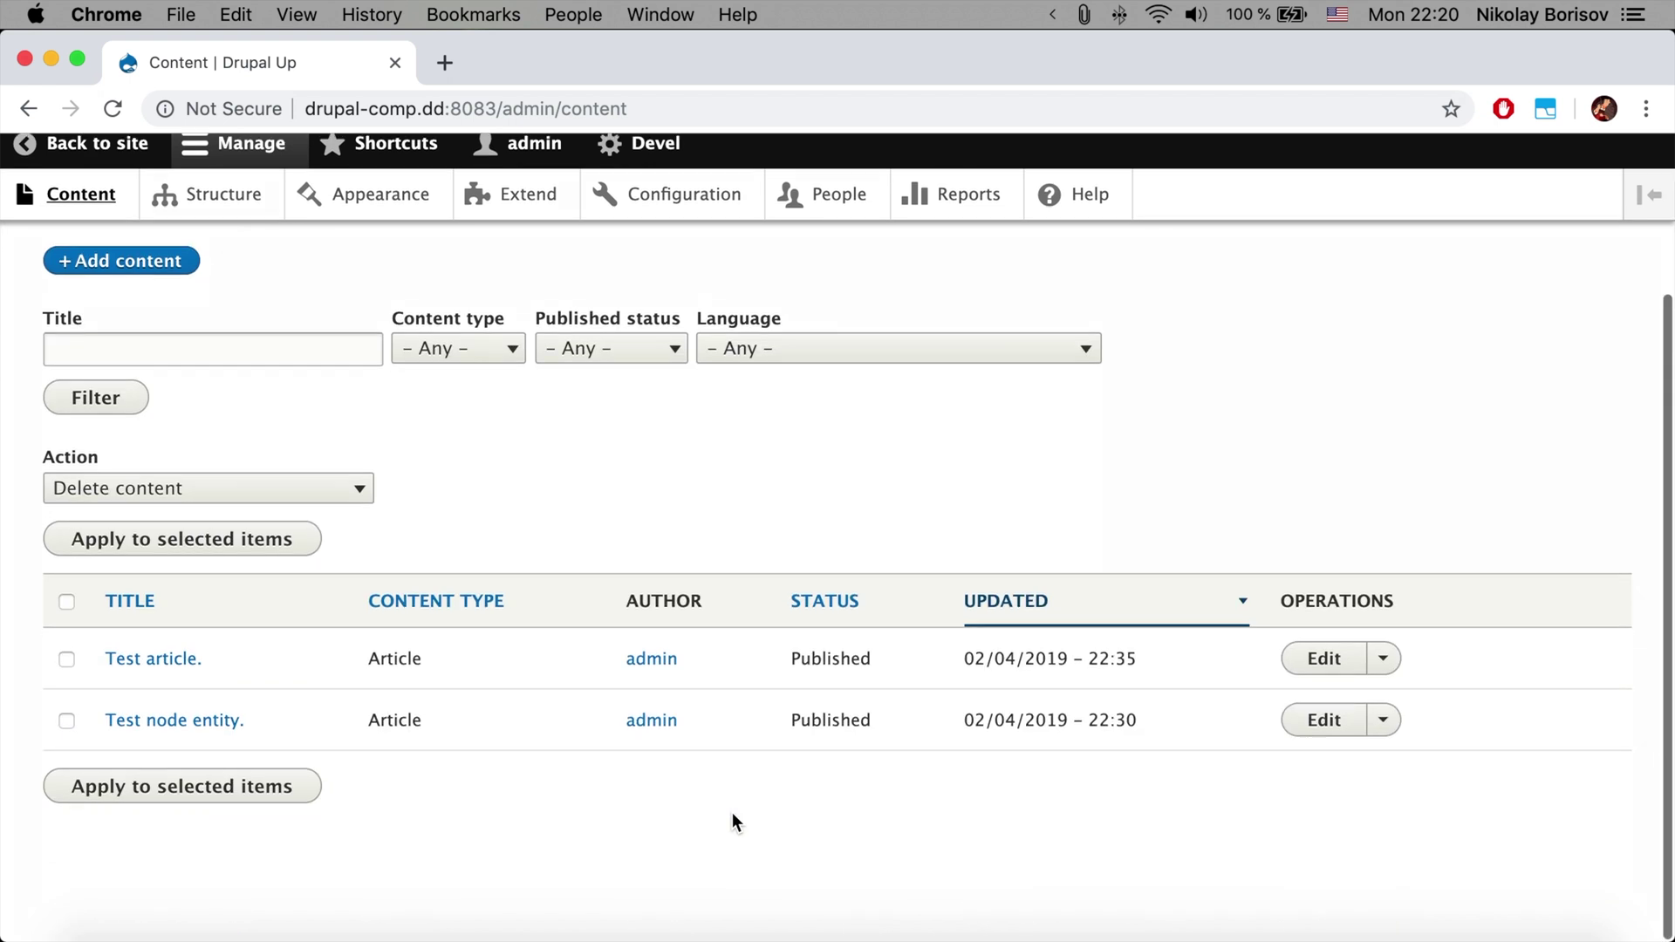
{"action": "scroll", "coordinate": [731, 813], "scroll_direction": "up", "scroll_amount": 4}
{"action": "scroll", "coordinate": [731, 813], "scroll_direction": "down", "scroll_amount": 2}
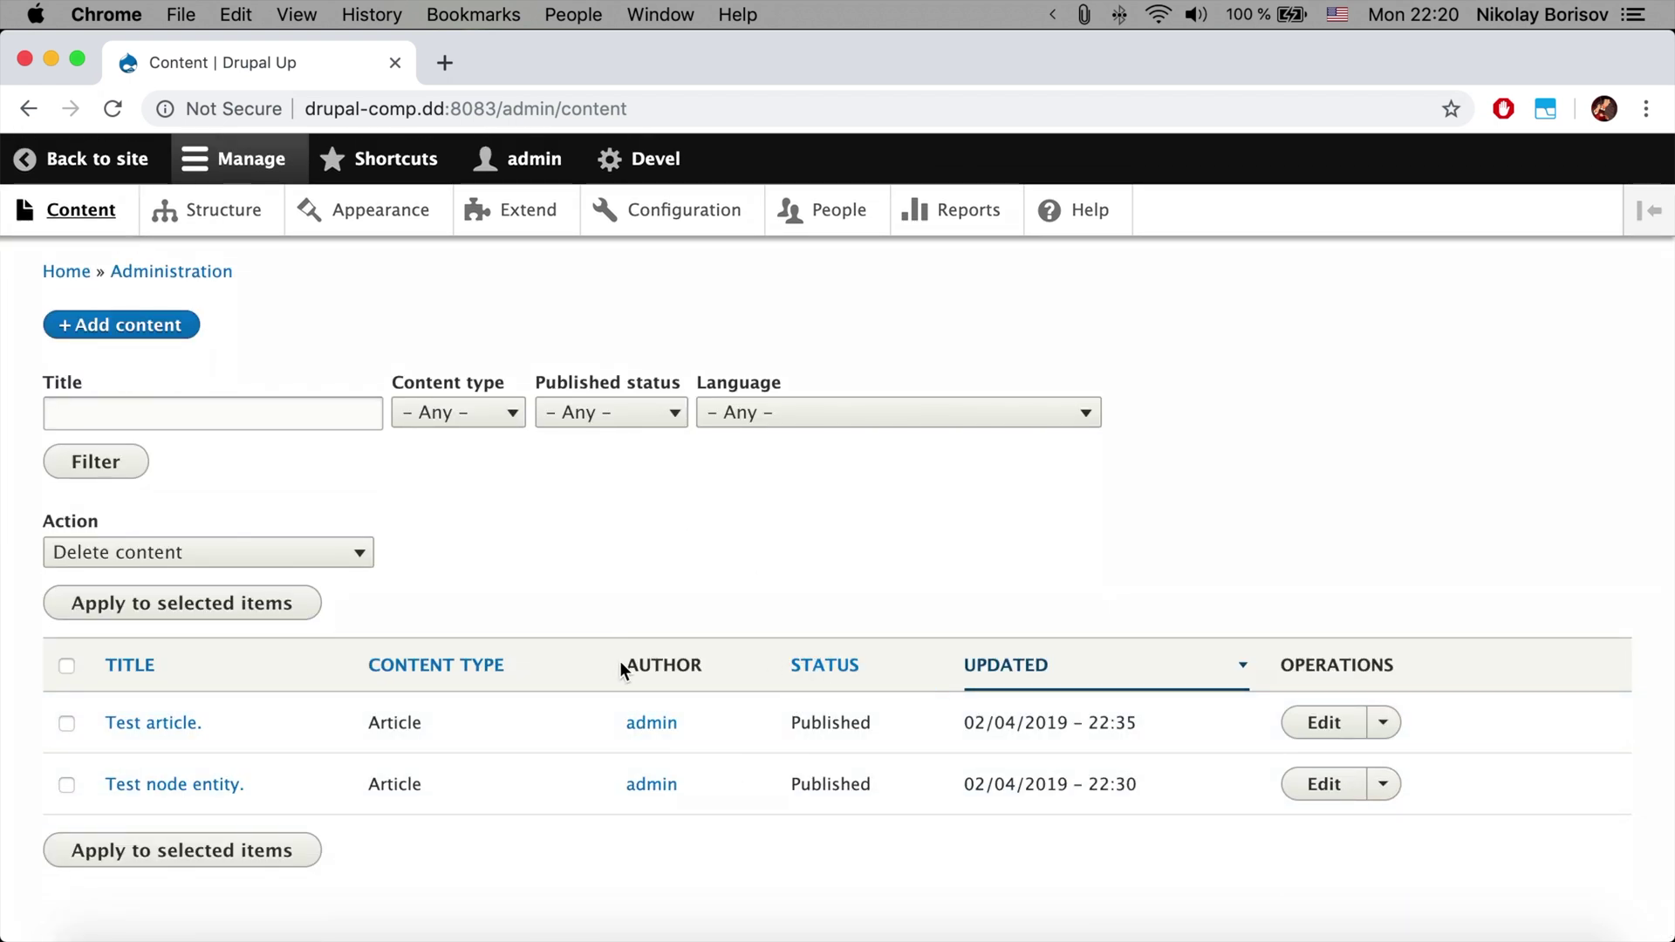
{"action": "left_click", "coordinate": [117, 327]}
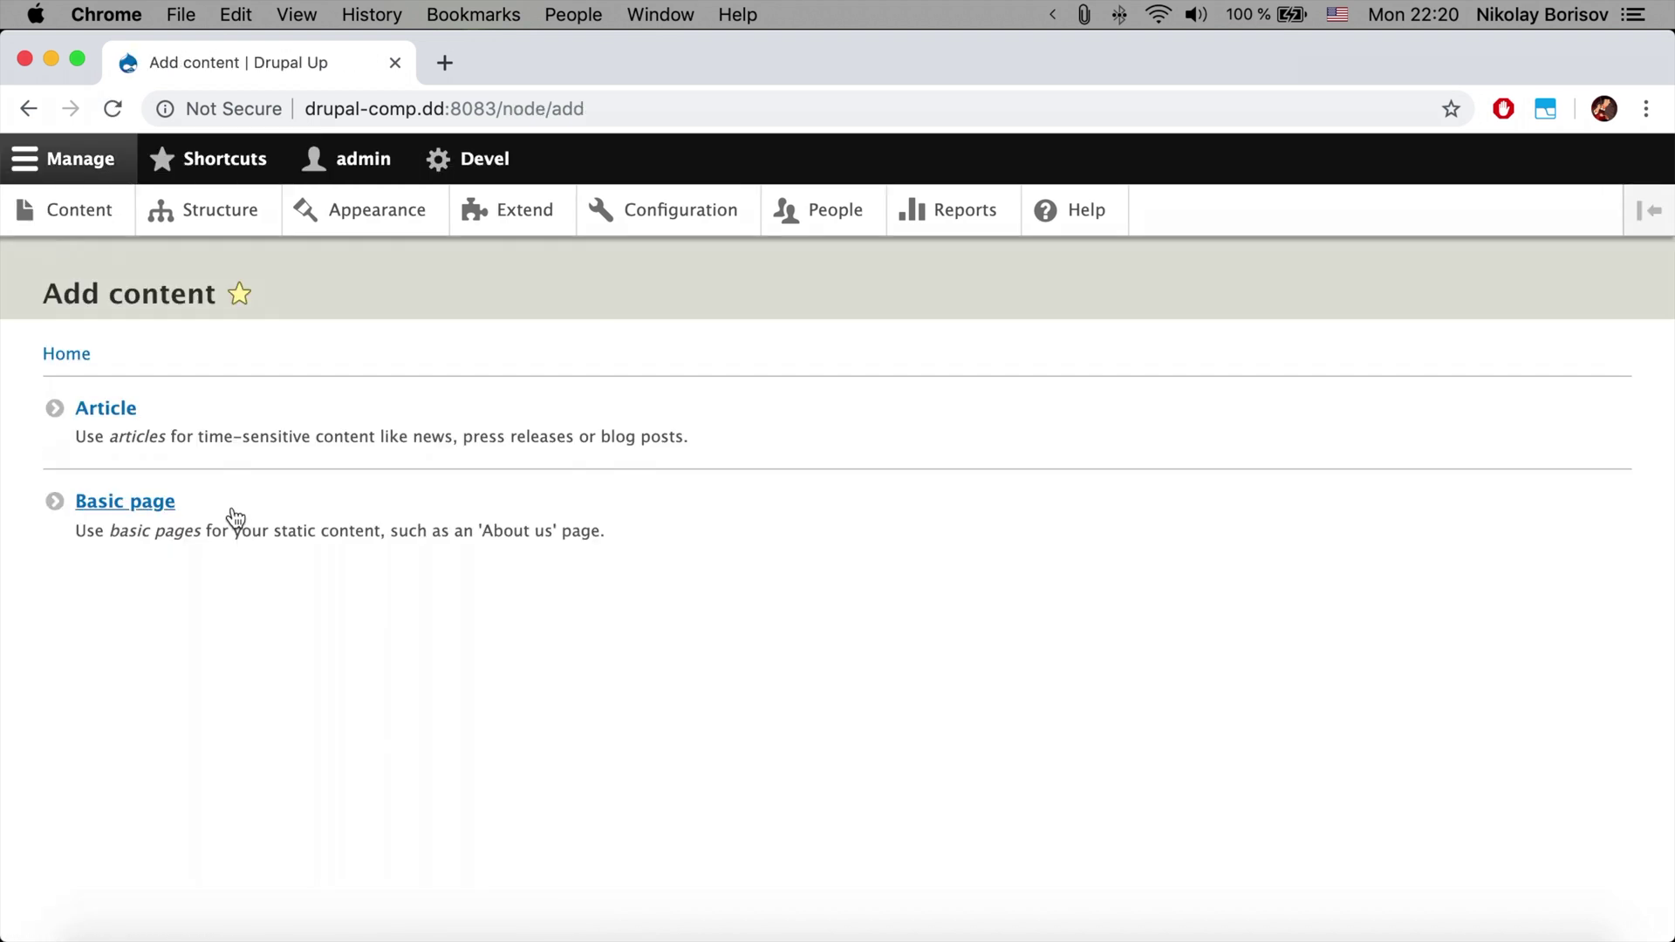
Create and save a Basic page titled 'Example basic page', then return to Content.
{"action": "left_click", "coordinate": [380, 562]}
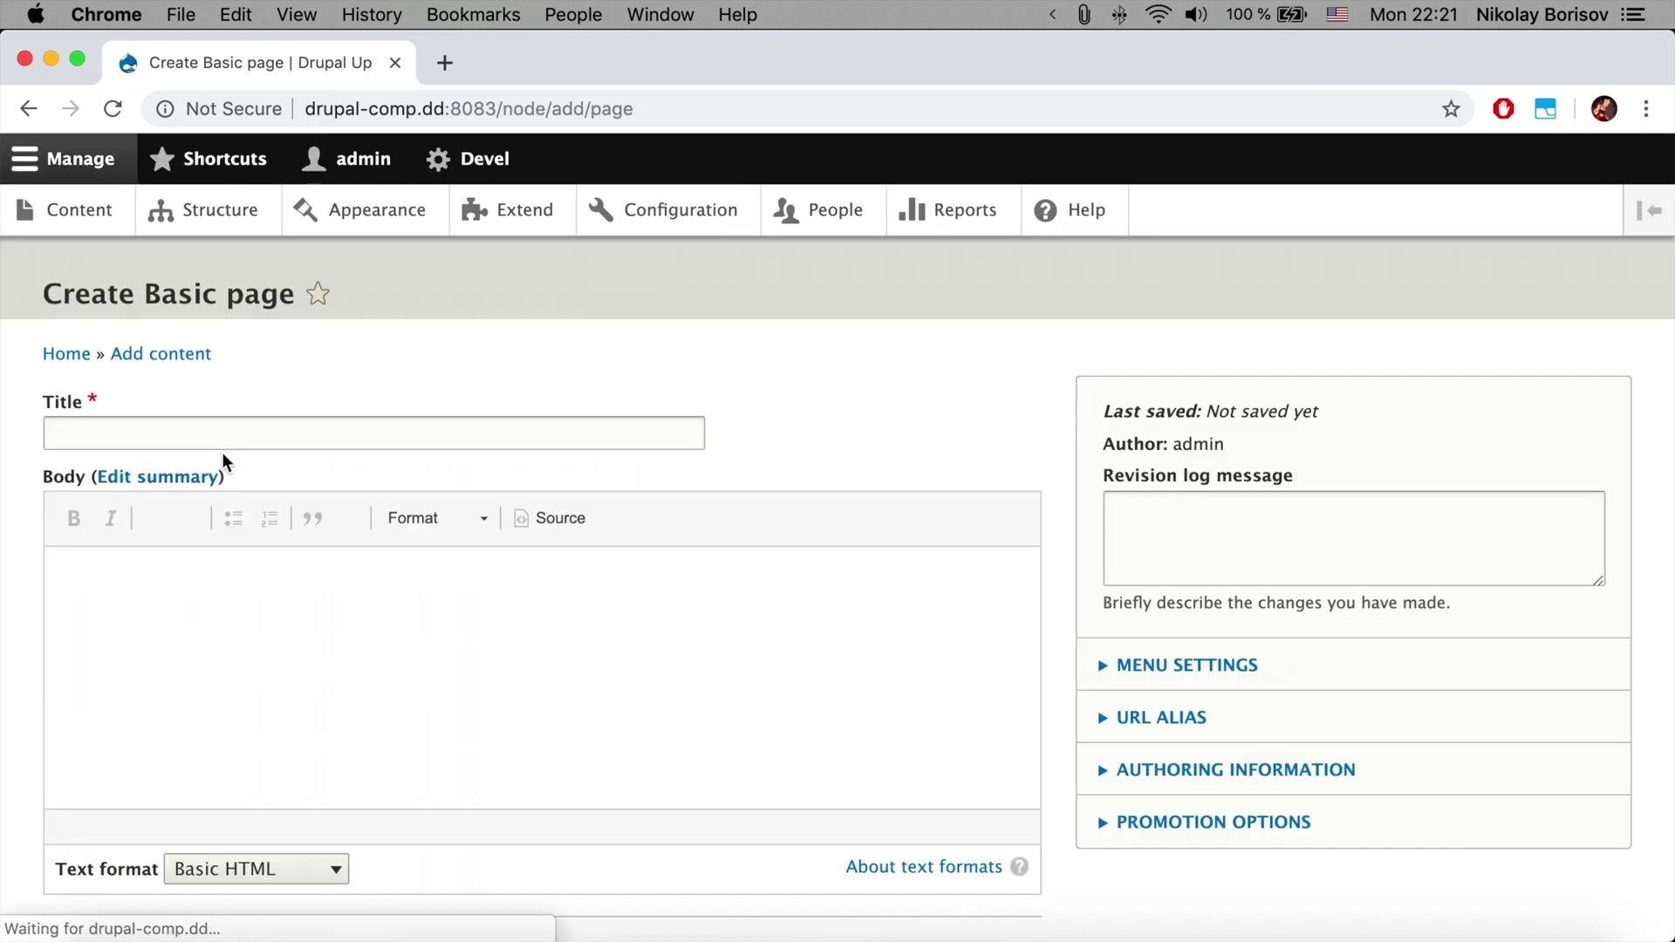
{"action": "left_click", "coordinate": [221, 436]}
{"action": "type", "text": "Example eb"}
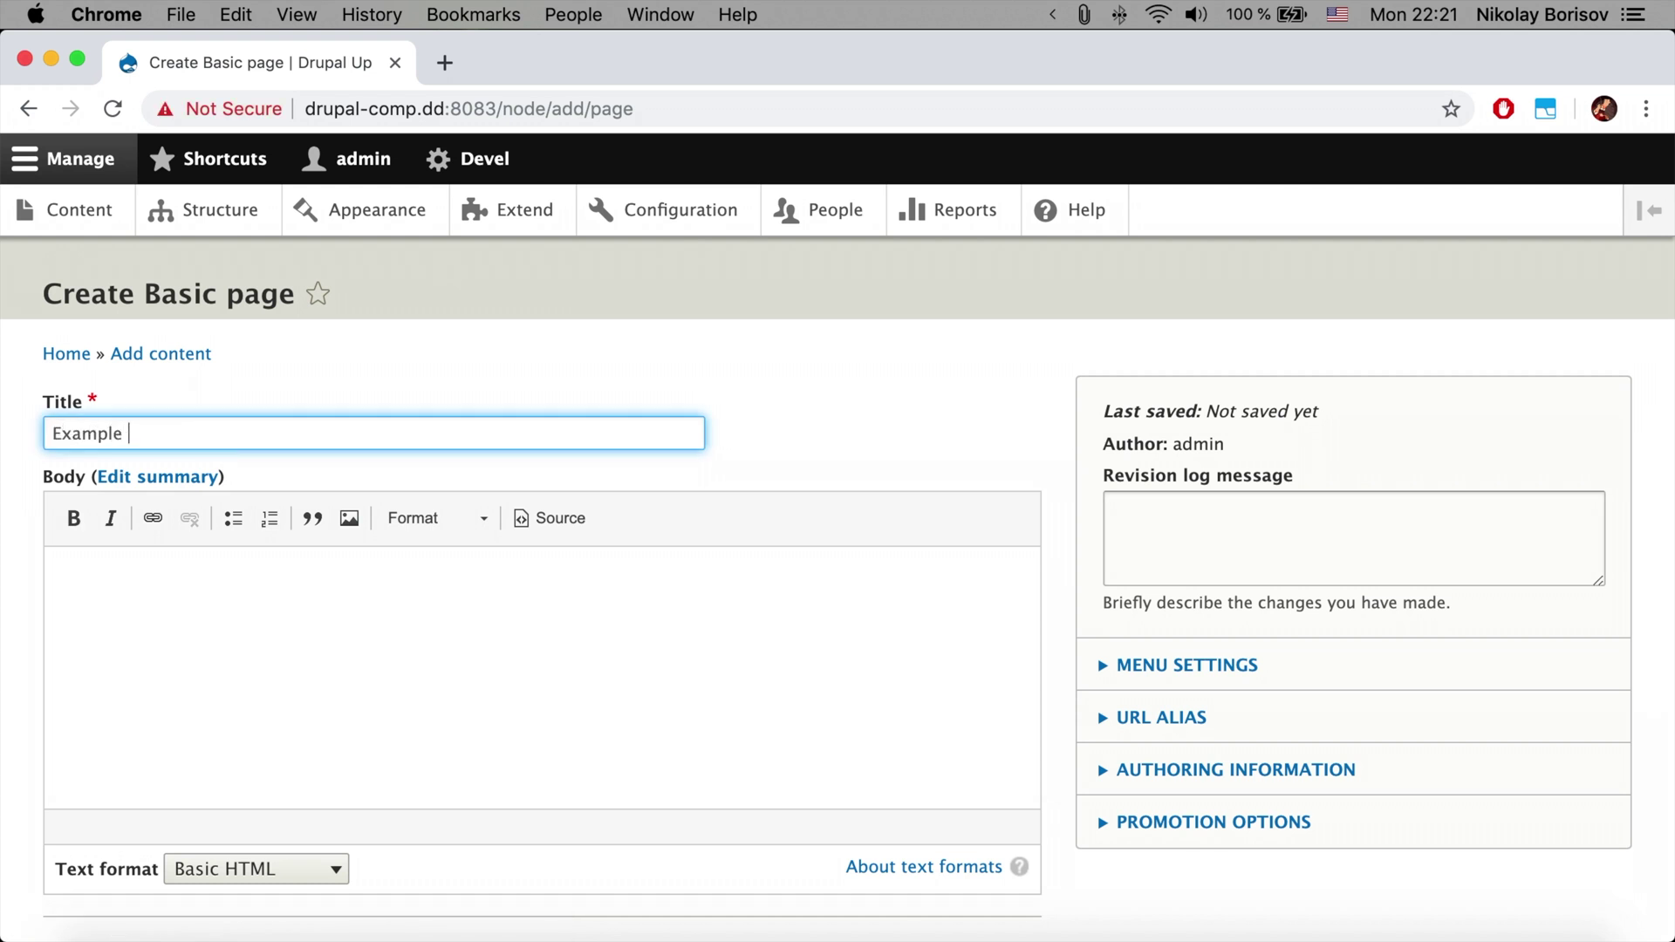
{"action": "key", "text": "BackSpace"}
{"action": "key", "text": "BackSpace"}
{"action": "type", "text": "basic page"}
{"action": "scroll", "coordinate": [276, 572], "scroll_direction": "down", "scroll_amount": 3}
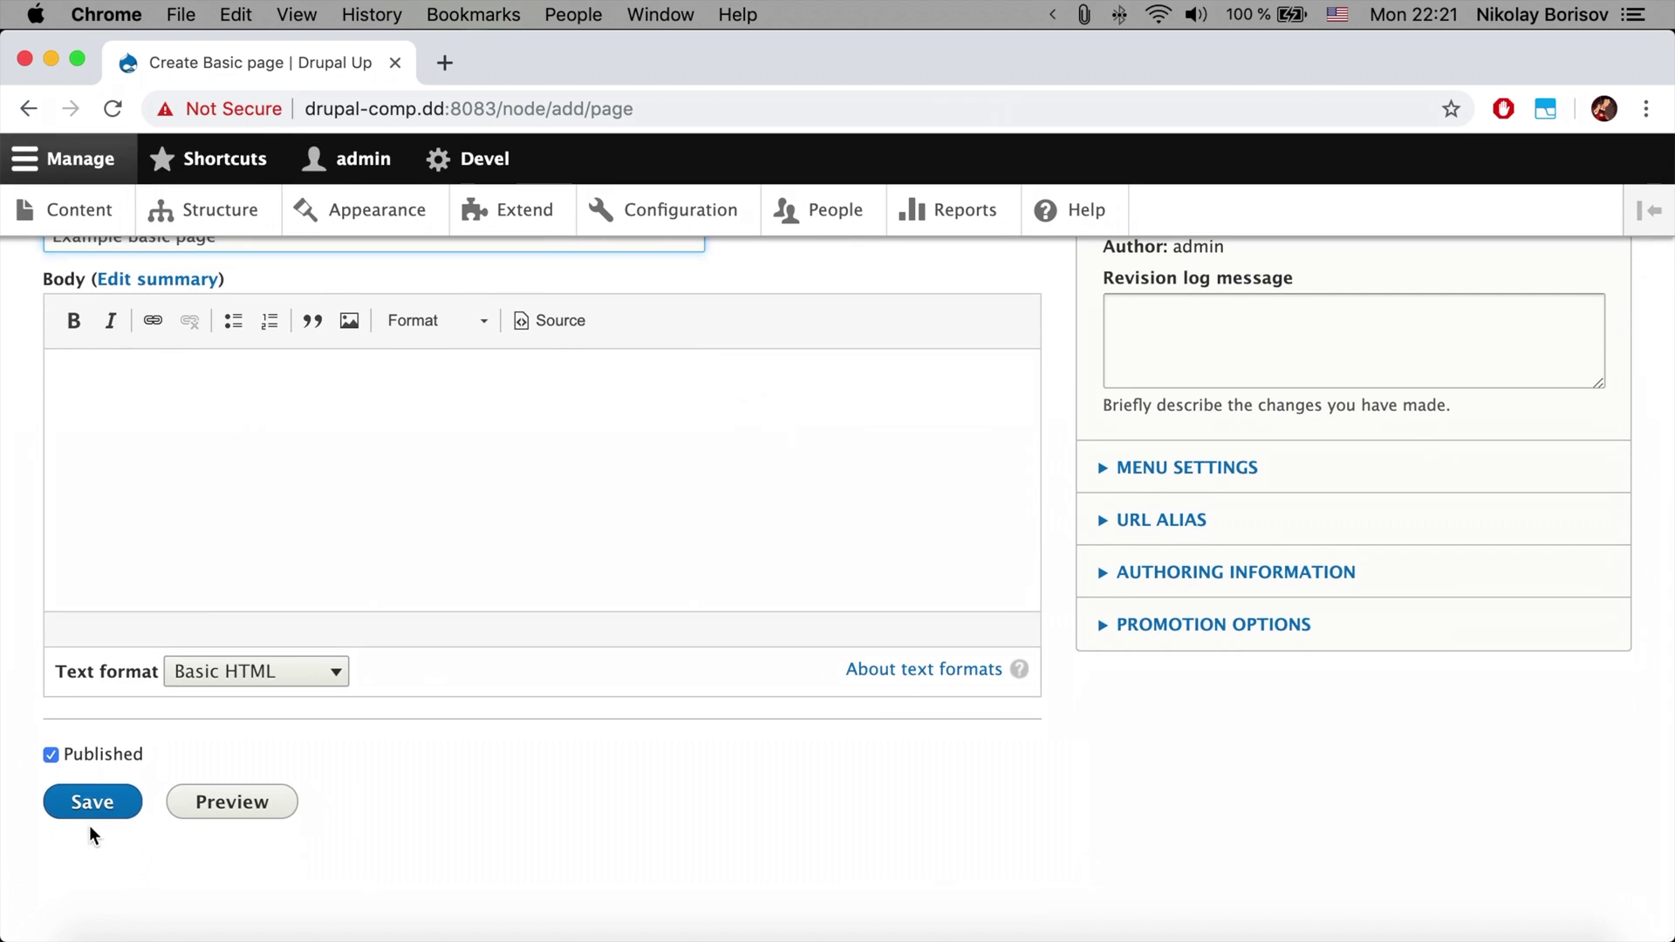
{"action": "left_click", "coordinate": [93, 817]}
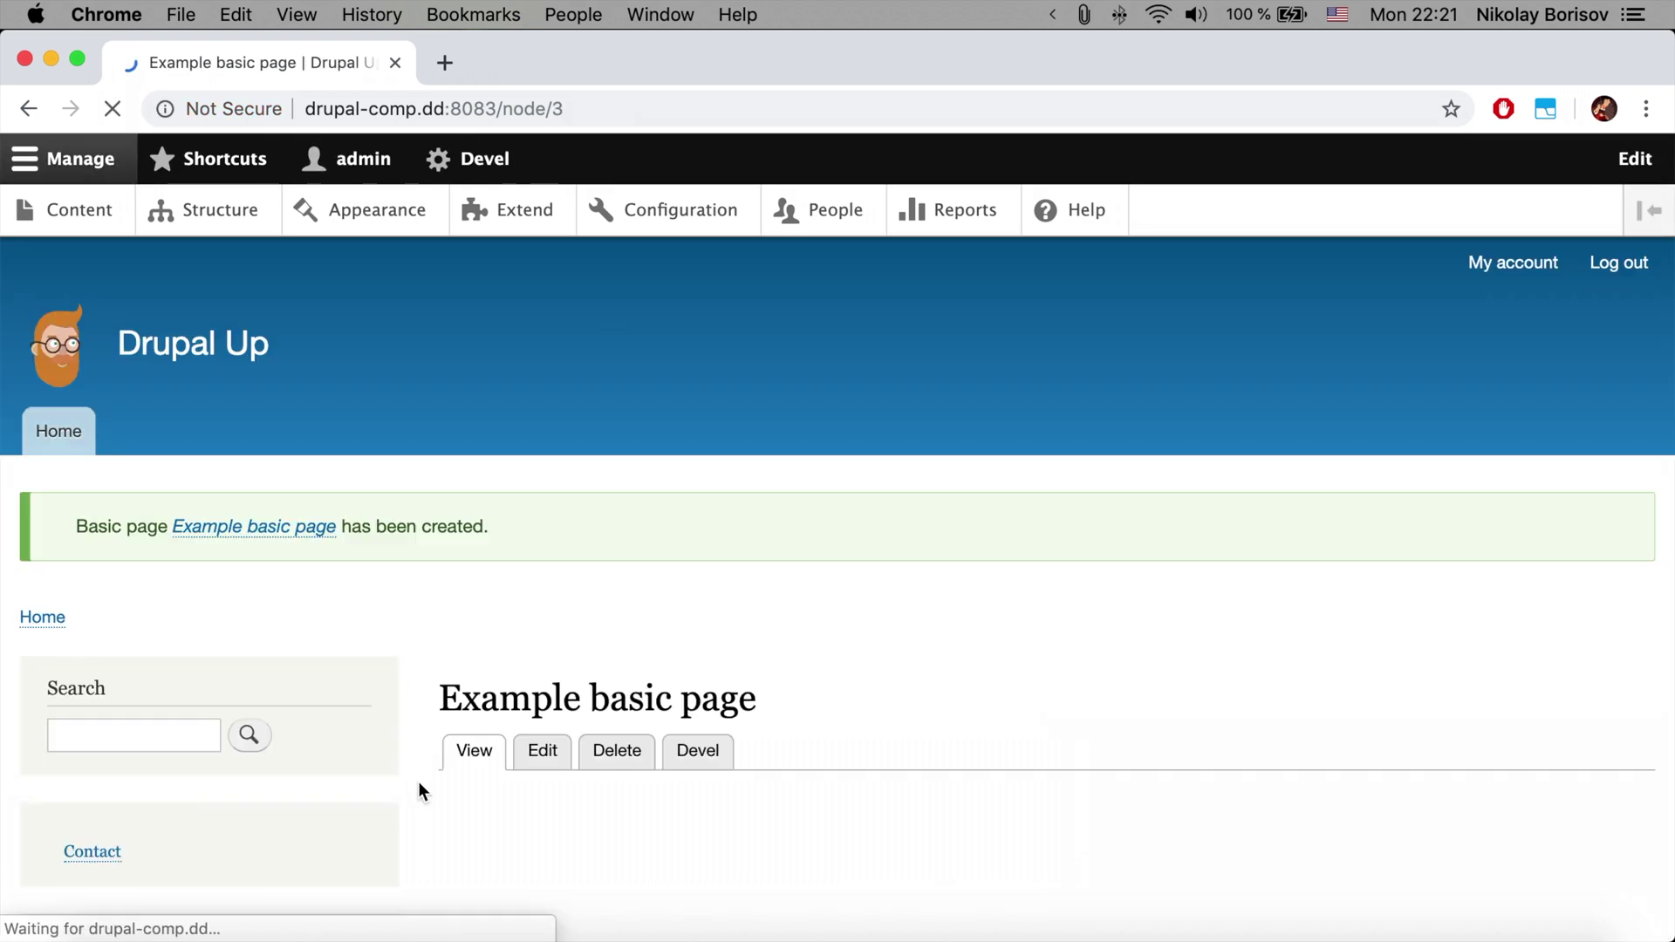
{"action": "left_click", "coordinate": [80, 209]}
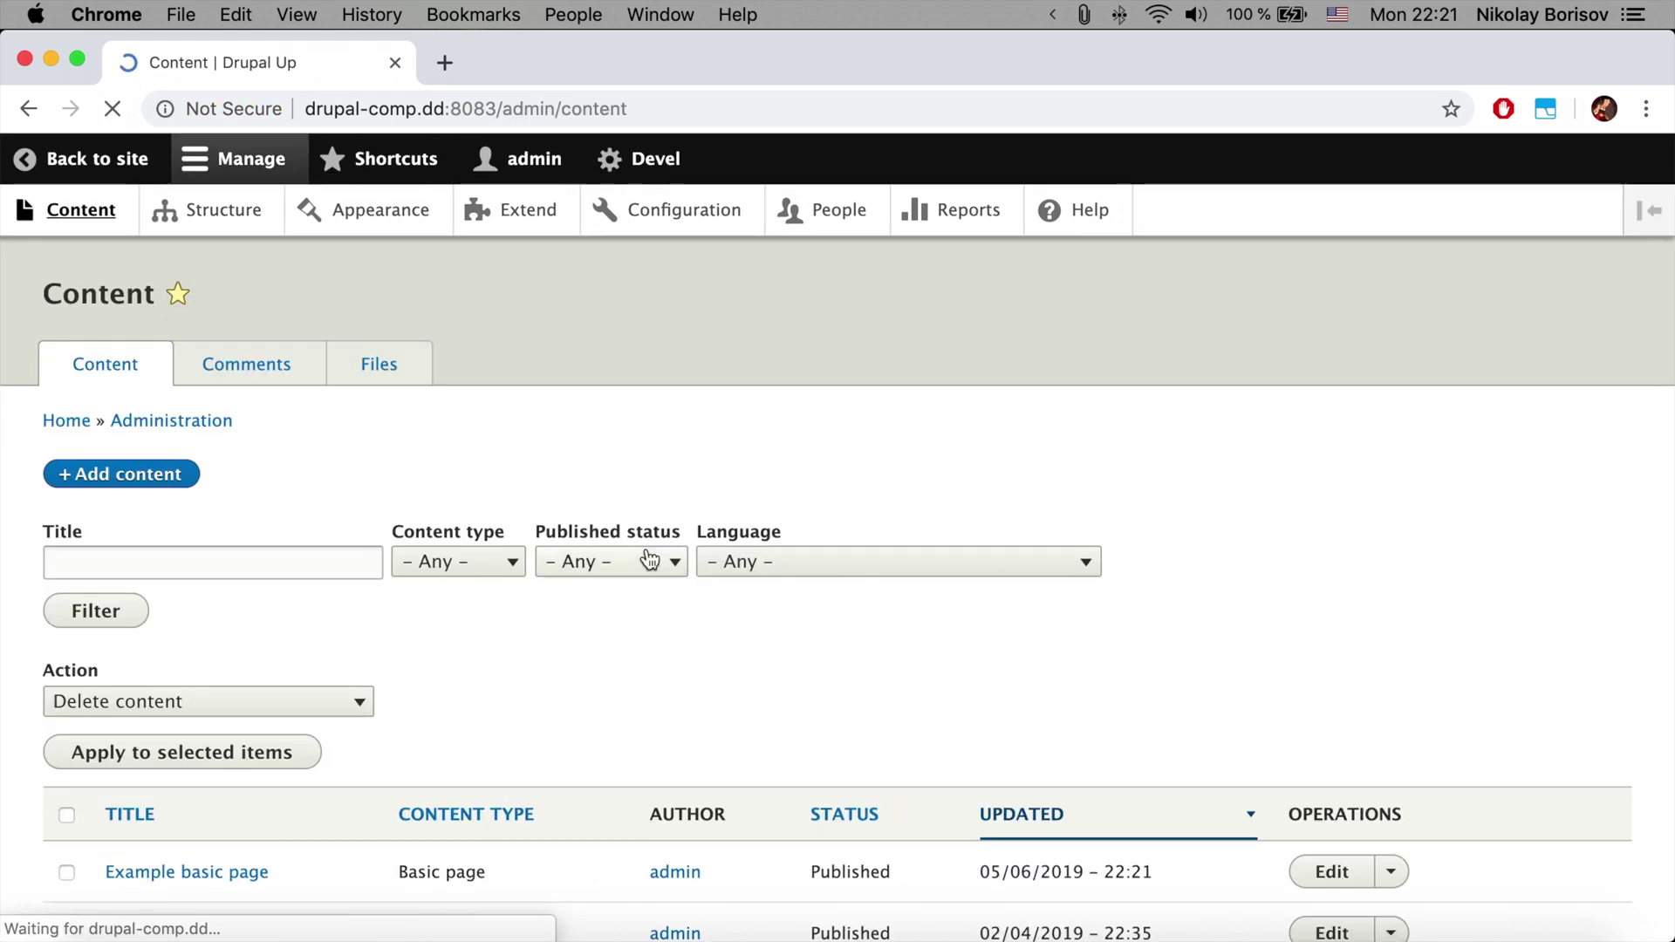
Scroll the Content table to confirm Example basic page is listed beside the two articles.
{"action": "scroll", "coordinate": [650, 559], "scroll_direction": "down", "scroll_amount": 3}
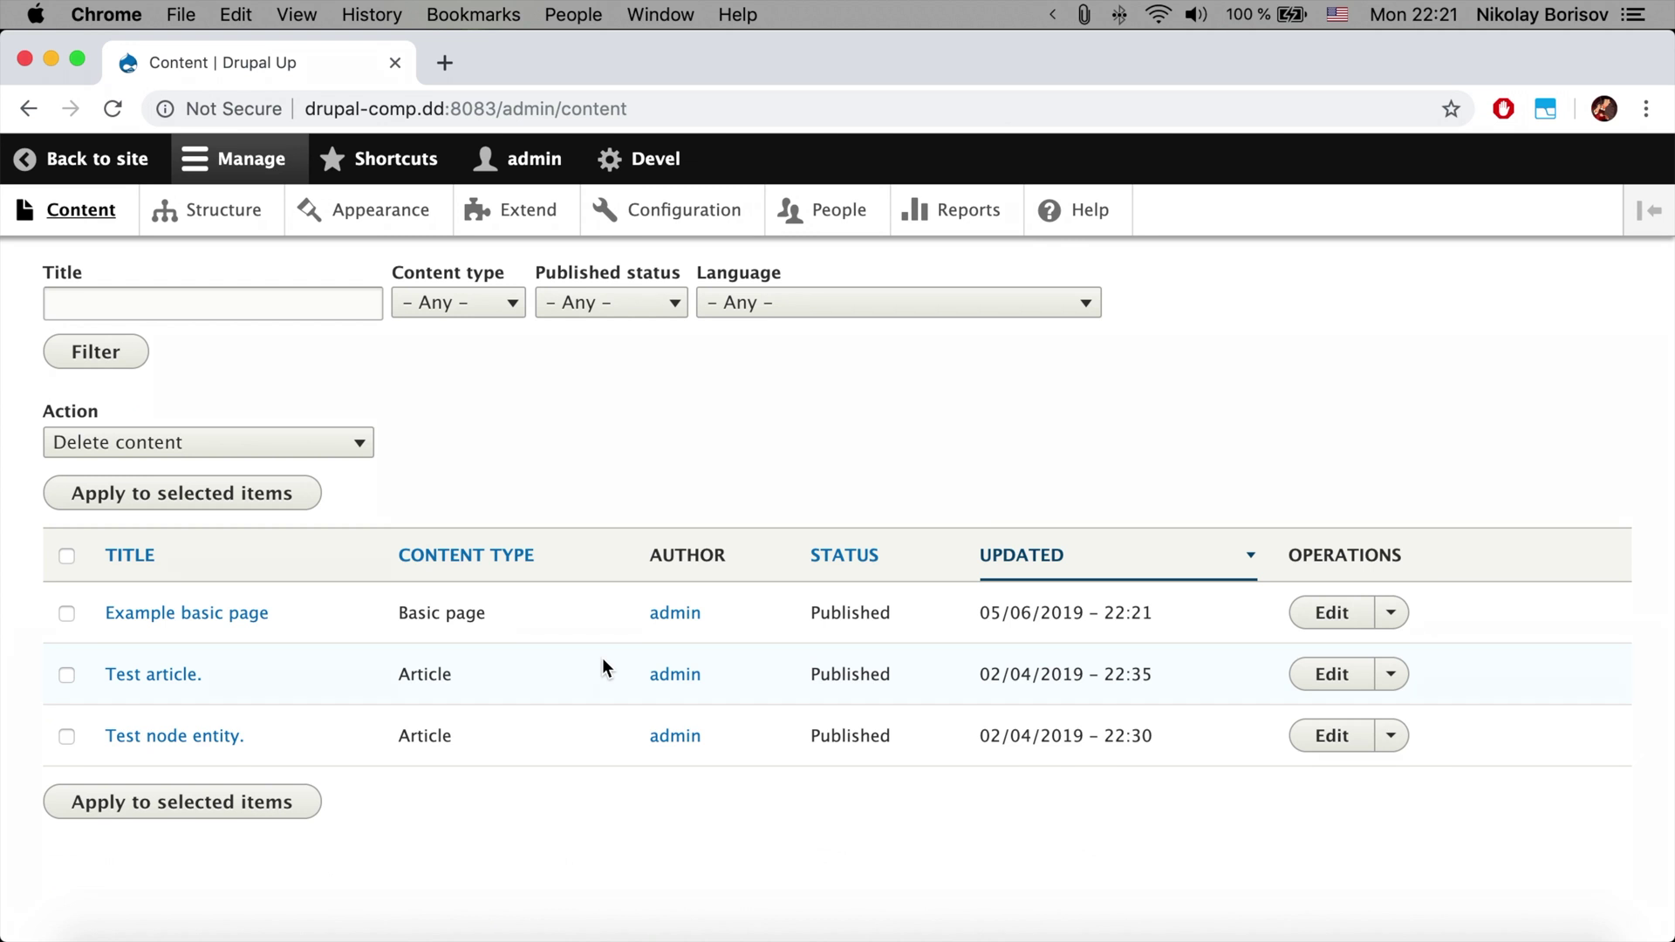
{"action": "scroll", "coordinate": [602, 657], "scroll_direction": "up", "scroll_amount": 3}
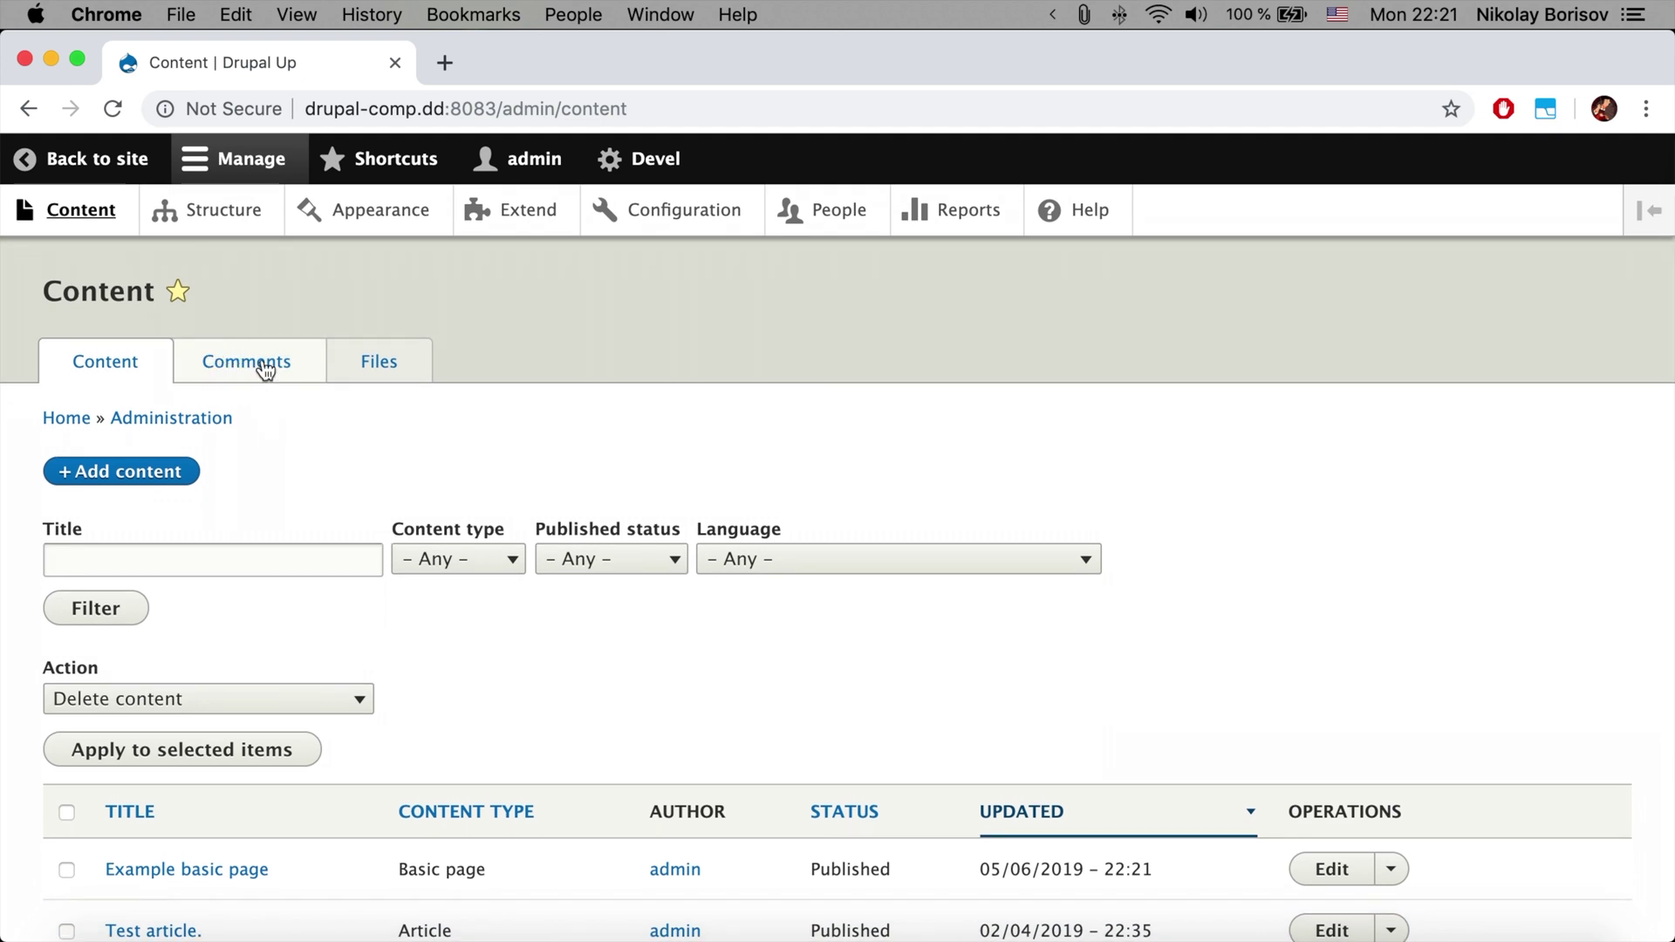
{"action": "scroll", "coordinate": [245, 375], "scroll_direction": "down", "scroll_amount": 4}
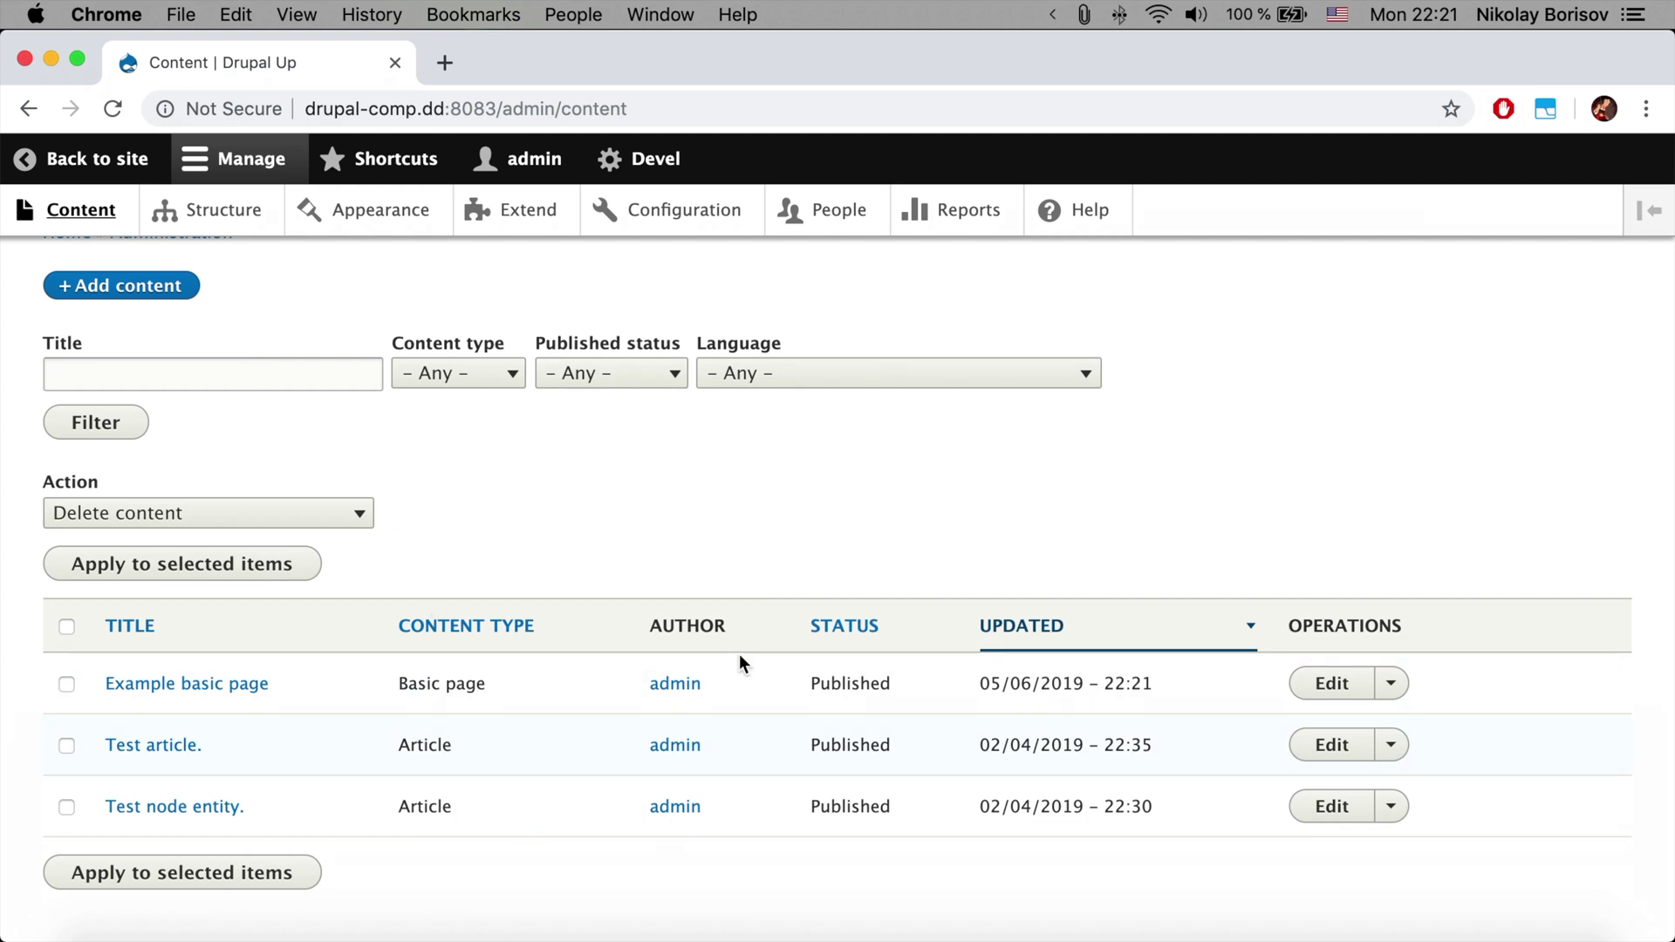
Go to Structure > Views and choose Duplicate for the Content view.
{"action": "left_click", "coordinate": [243, 224]}
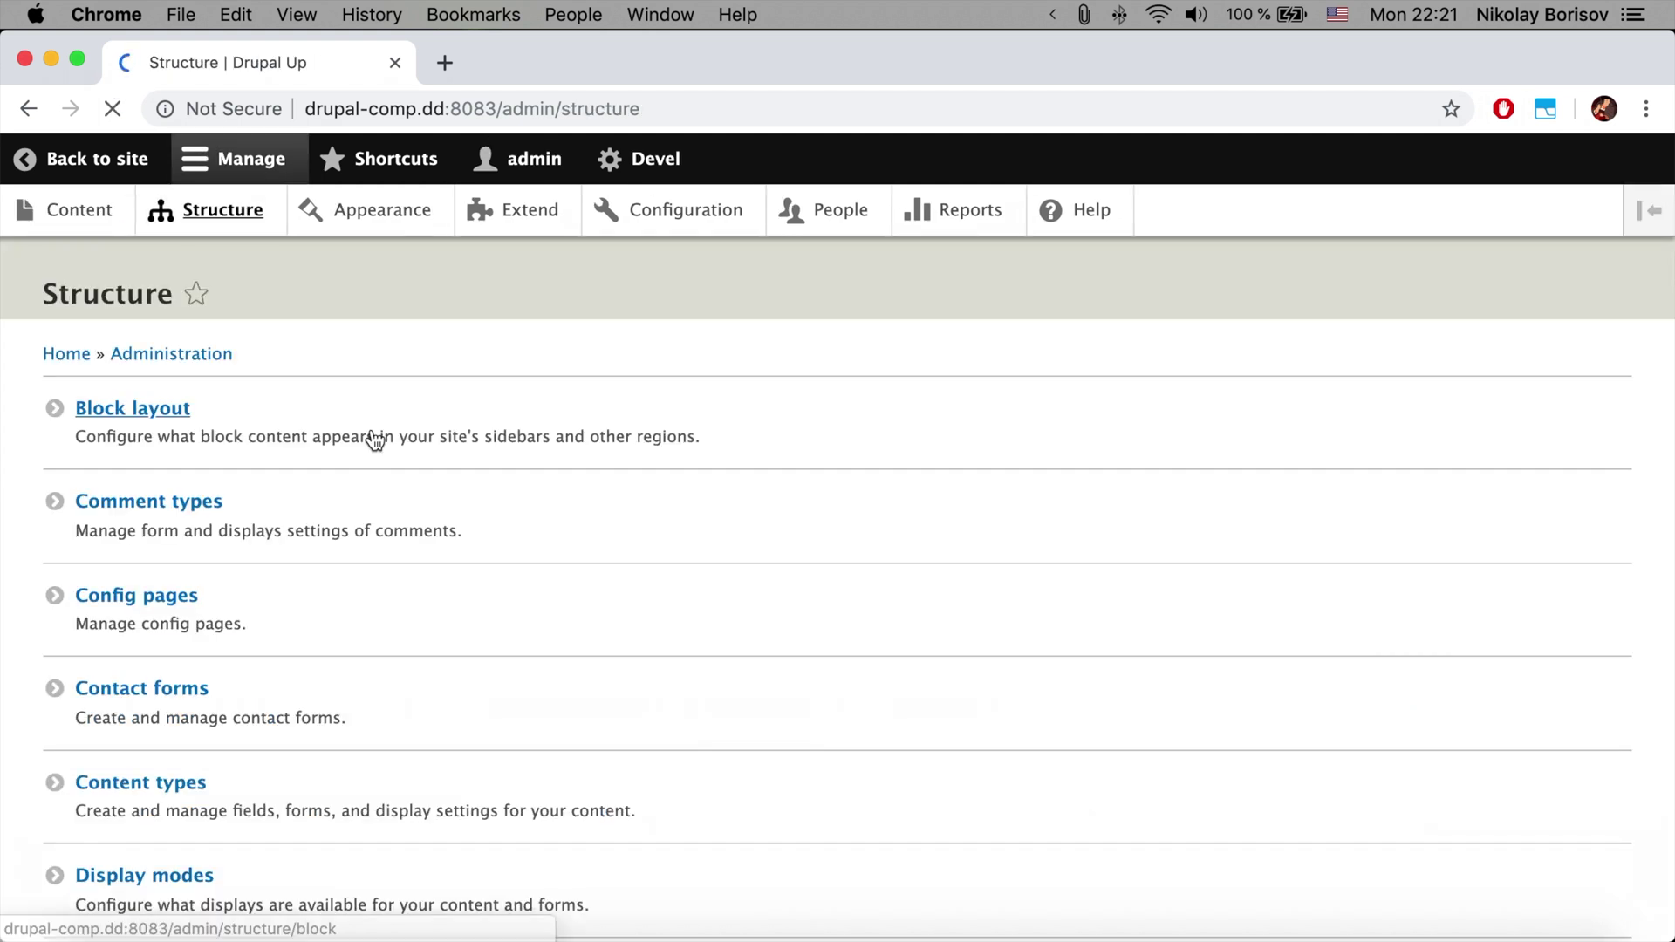
{"action": "scroll", "coordinate": [422, 437], "scroll_direction": "down", "scroll_amount": 5}
{"action": "left_click", "coordinate": [250, 796]}
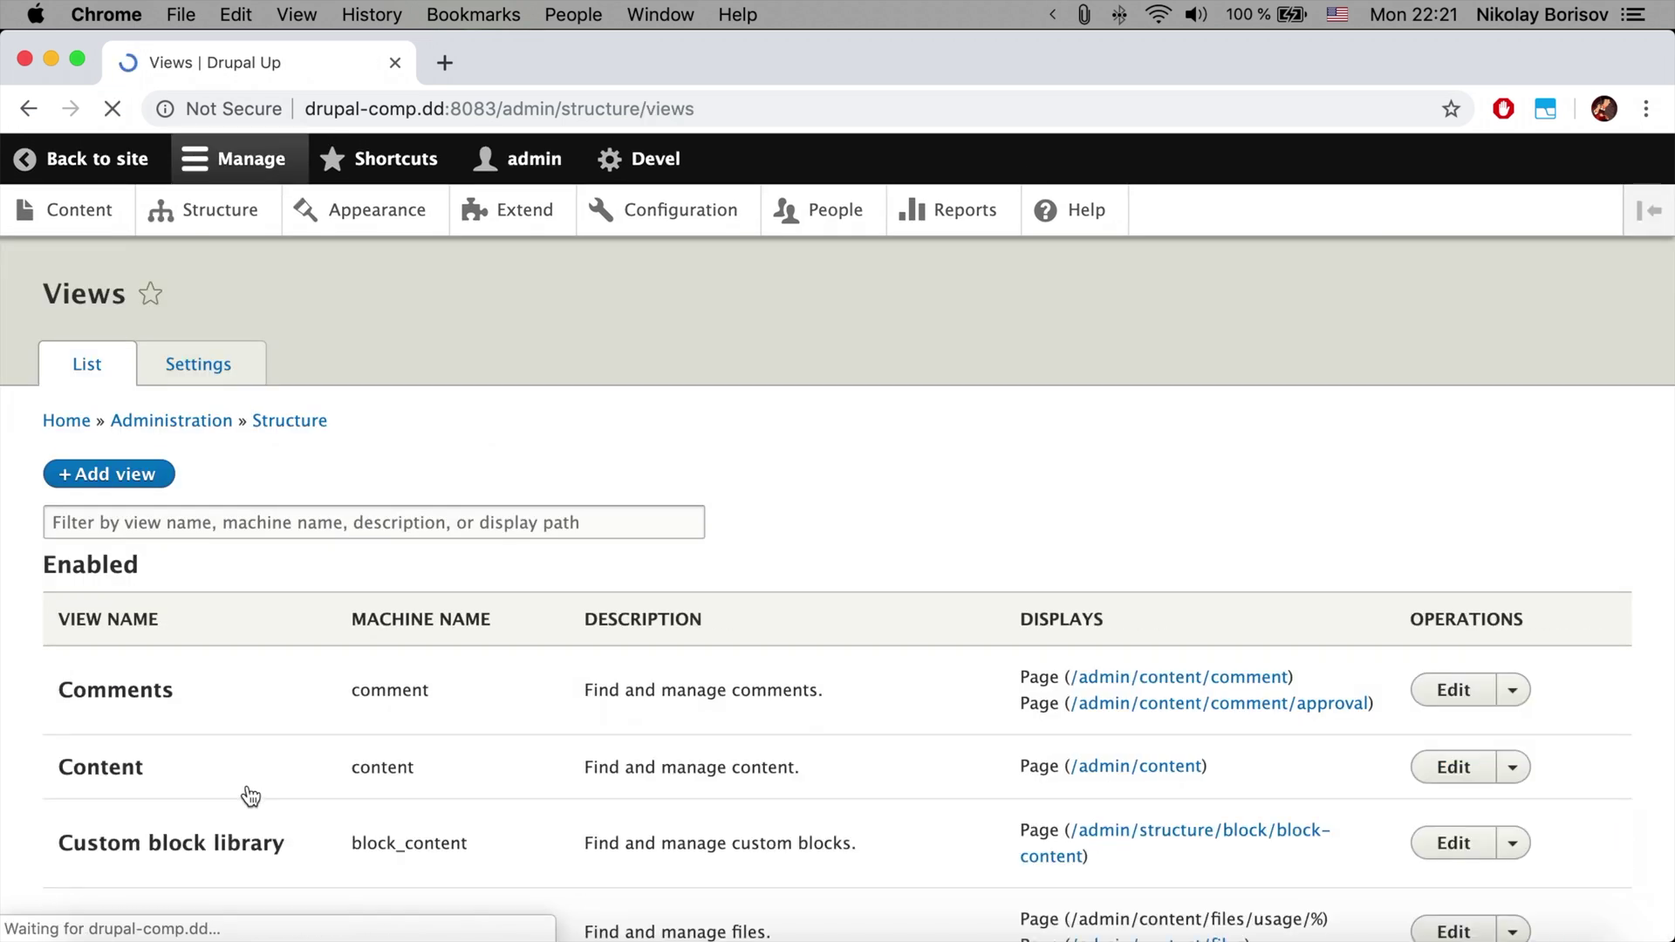
{"action": "scroll", "coordinate": [343, 673], "scroll_direction": "down", "scroll_amount": 3}
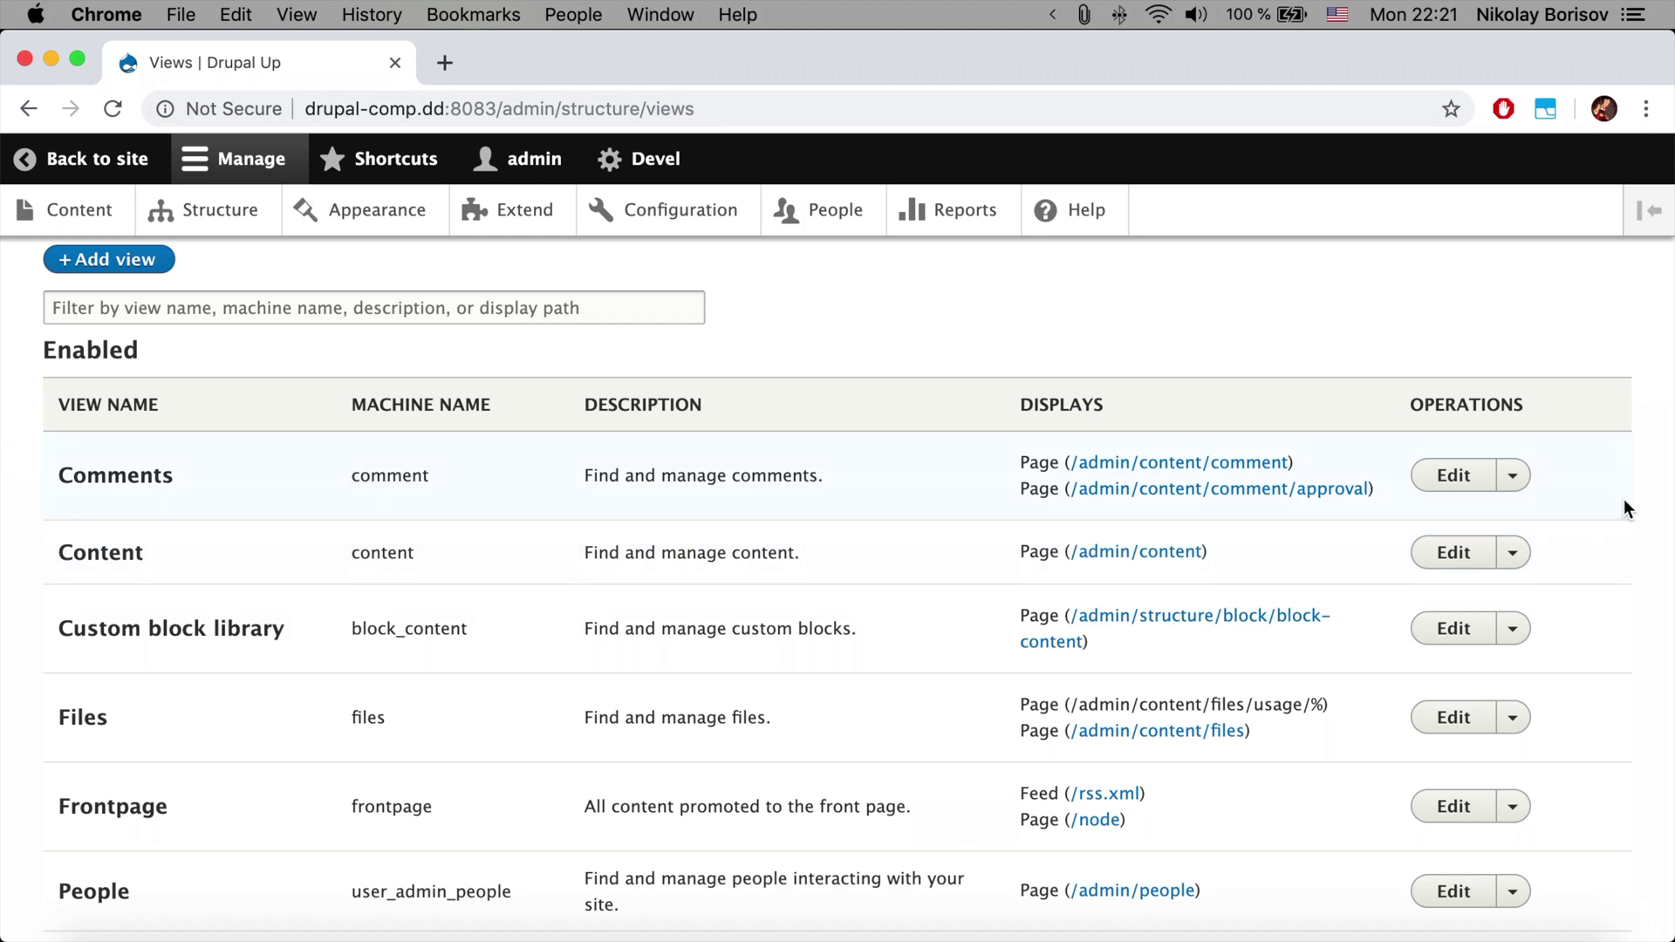
{"action": "left_click", "coordinate": [1514, 552]}
{"action": "left_click", "coordinate": [1483, 586]}
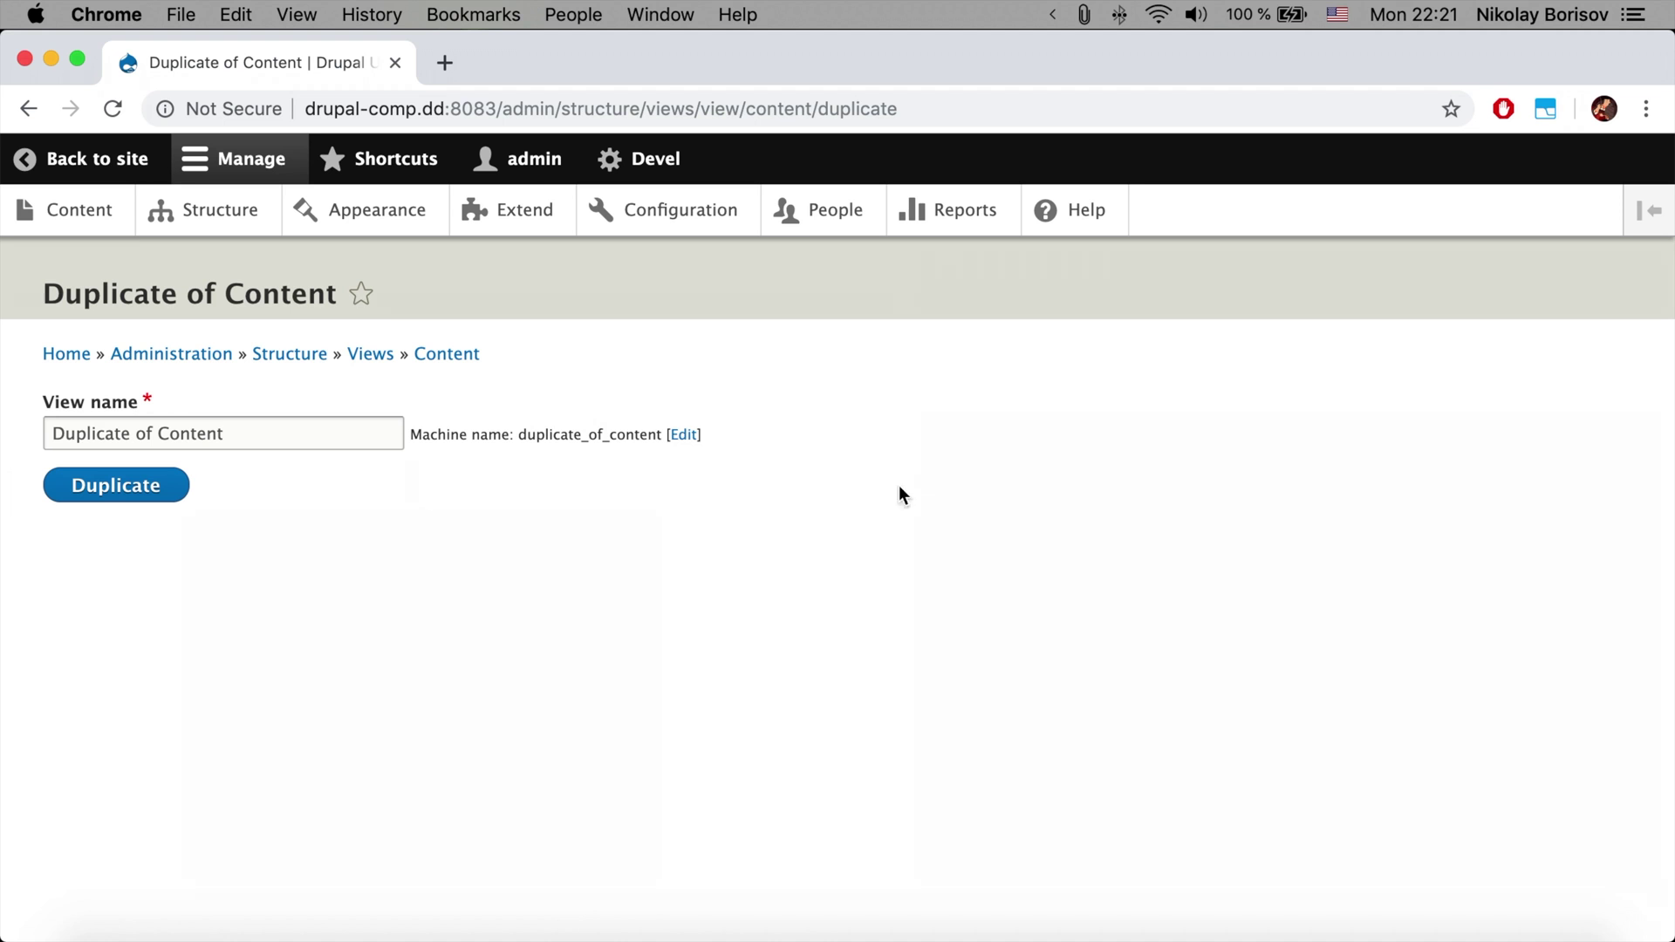
Name the duplicated view 'Article overview' (machine name article_overview) and create it.
{"action": "triple_click", "coordinate": [264, 433]}
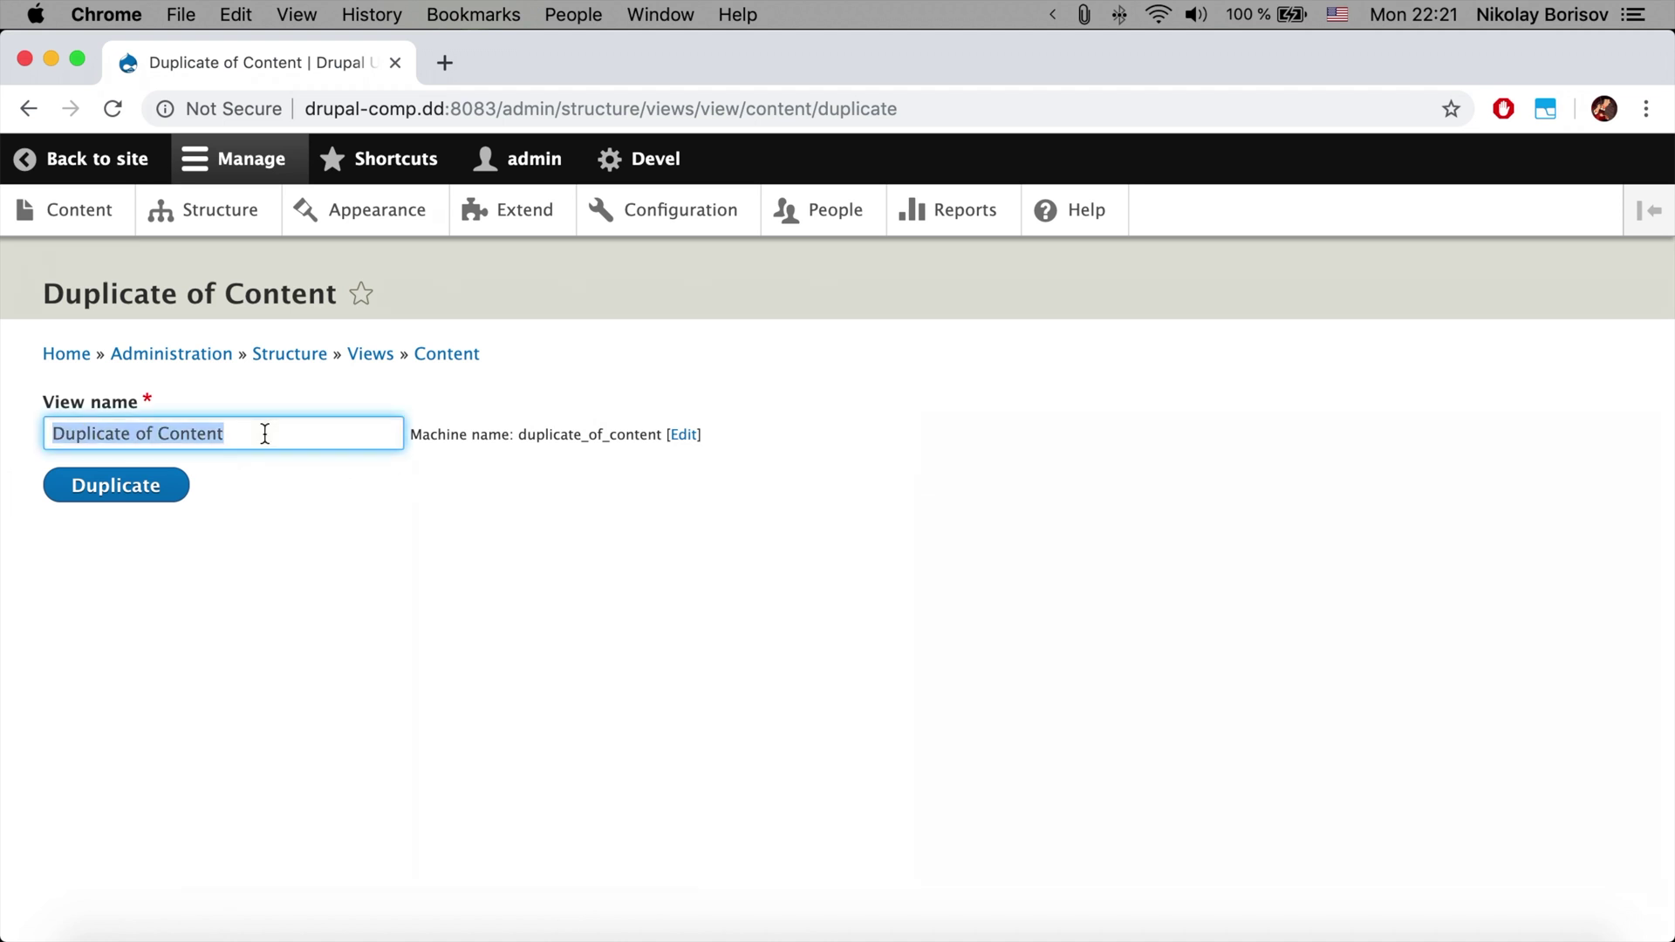
{"action": "type", "text": "Artic"}
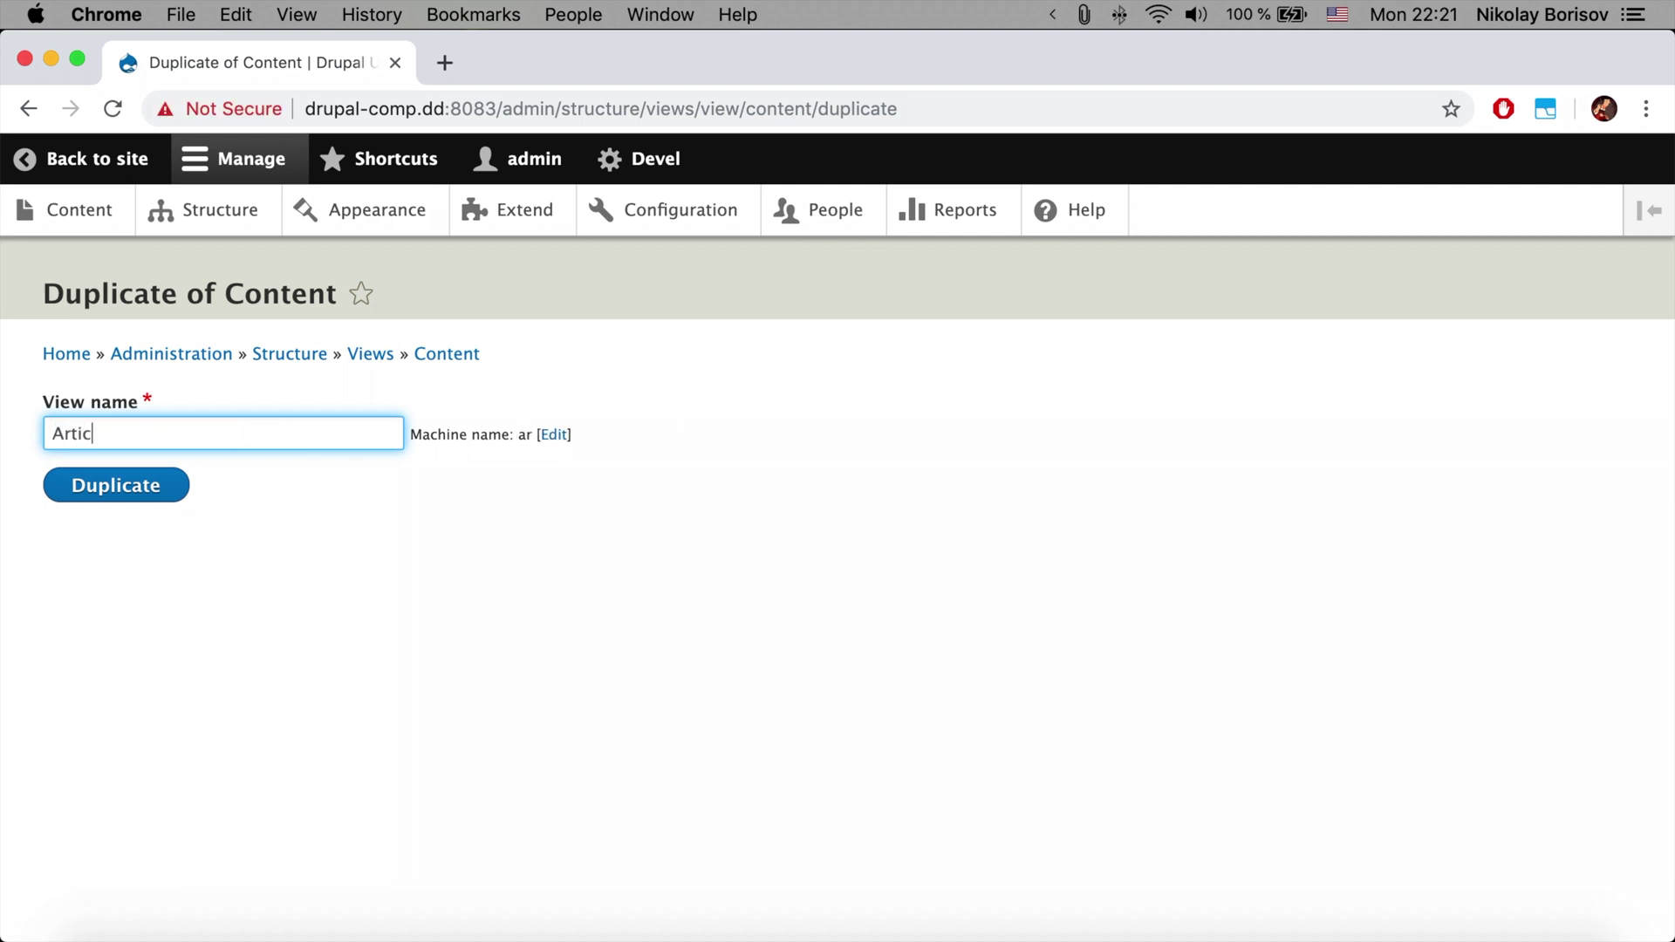
{"action": "type", "text": "le overview"}
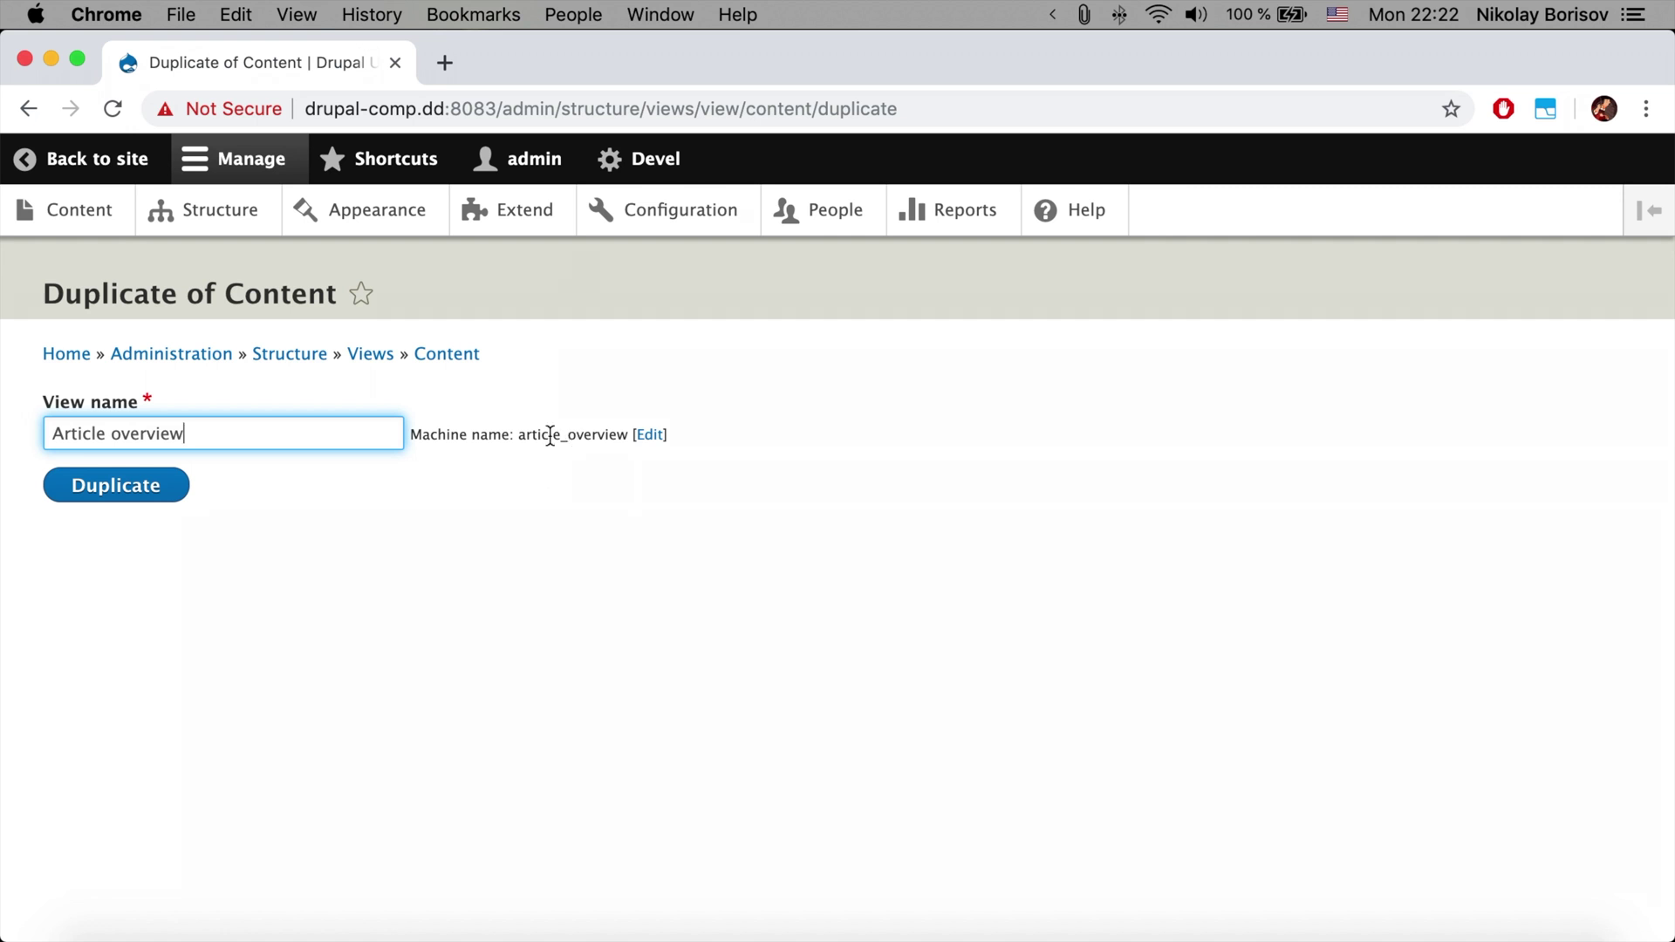
{"action": "left_click", "coordinate": [154, 506]}
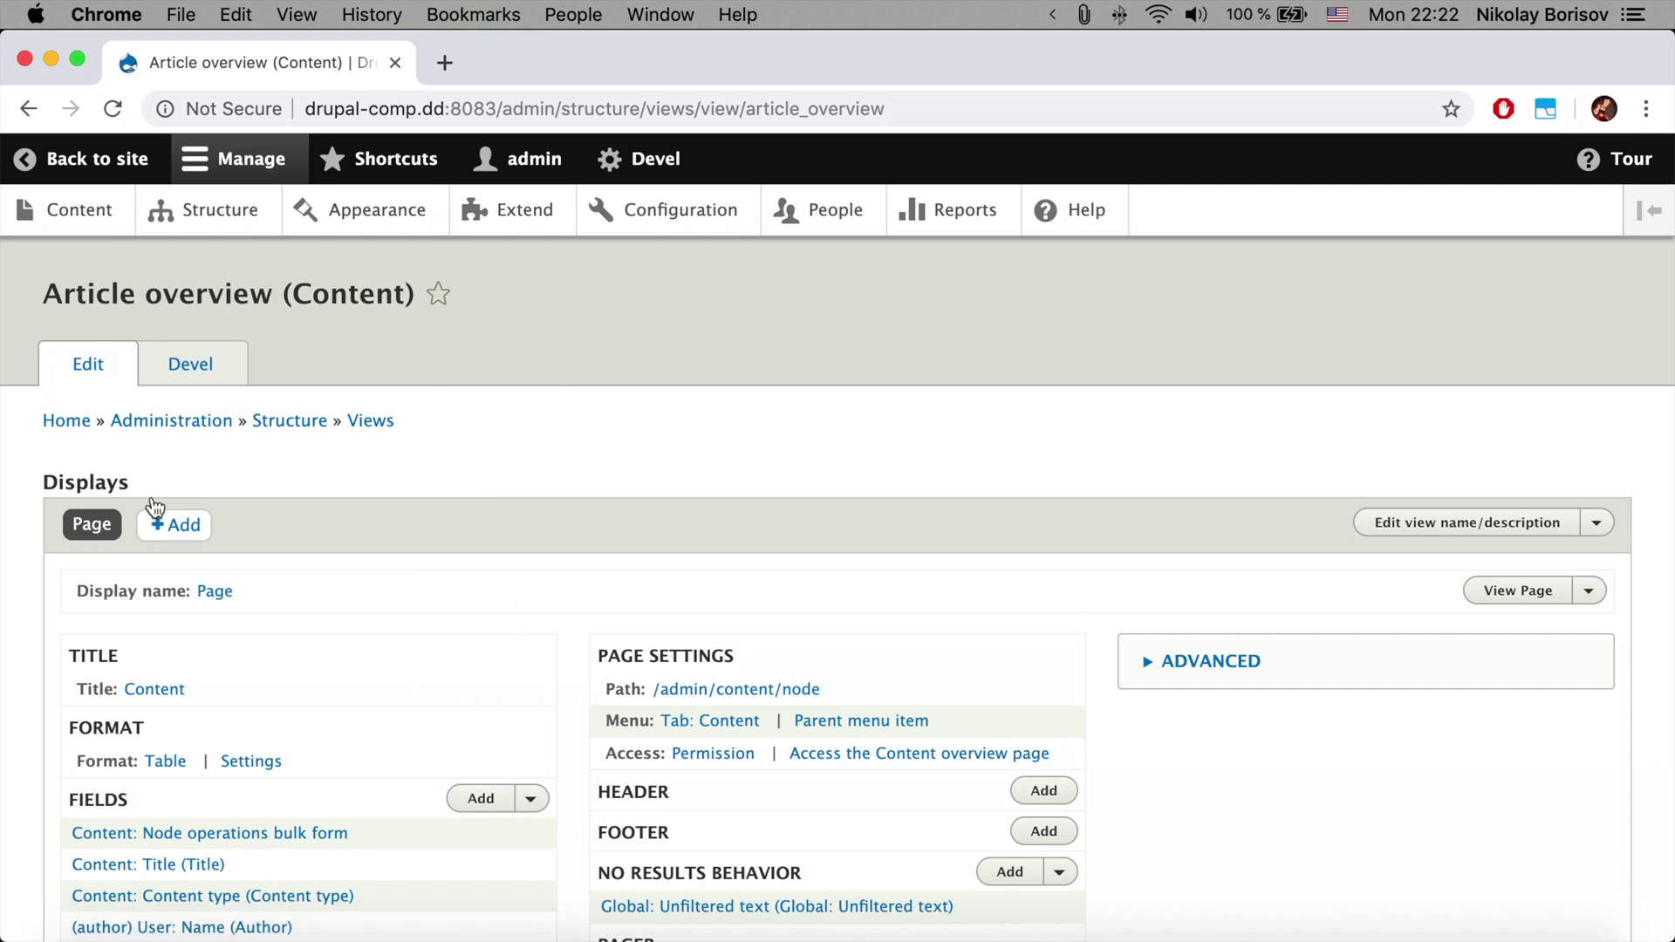
{"action": "scroll", "coordinate": [798, 611], "scroll_direction": "down", "scroll_amount": 2}
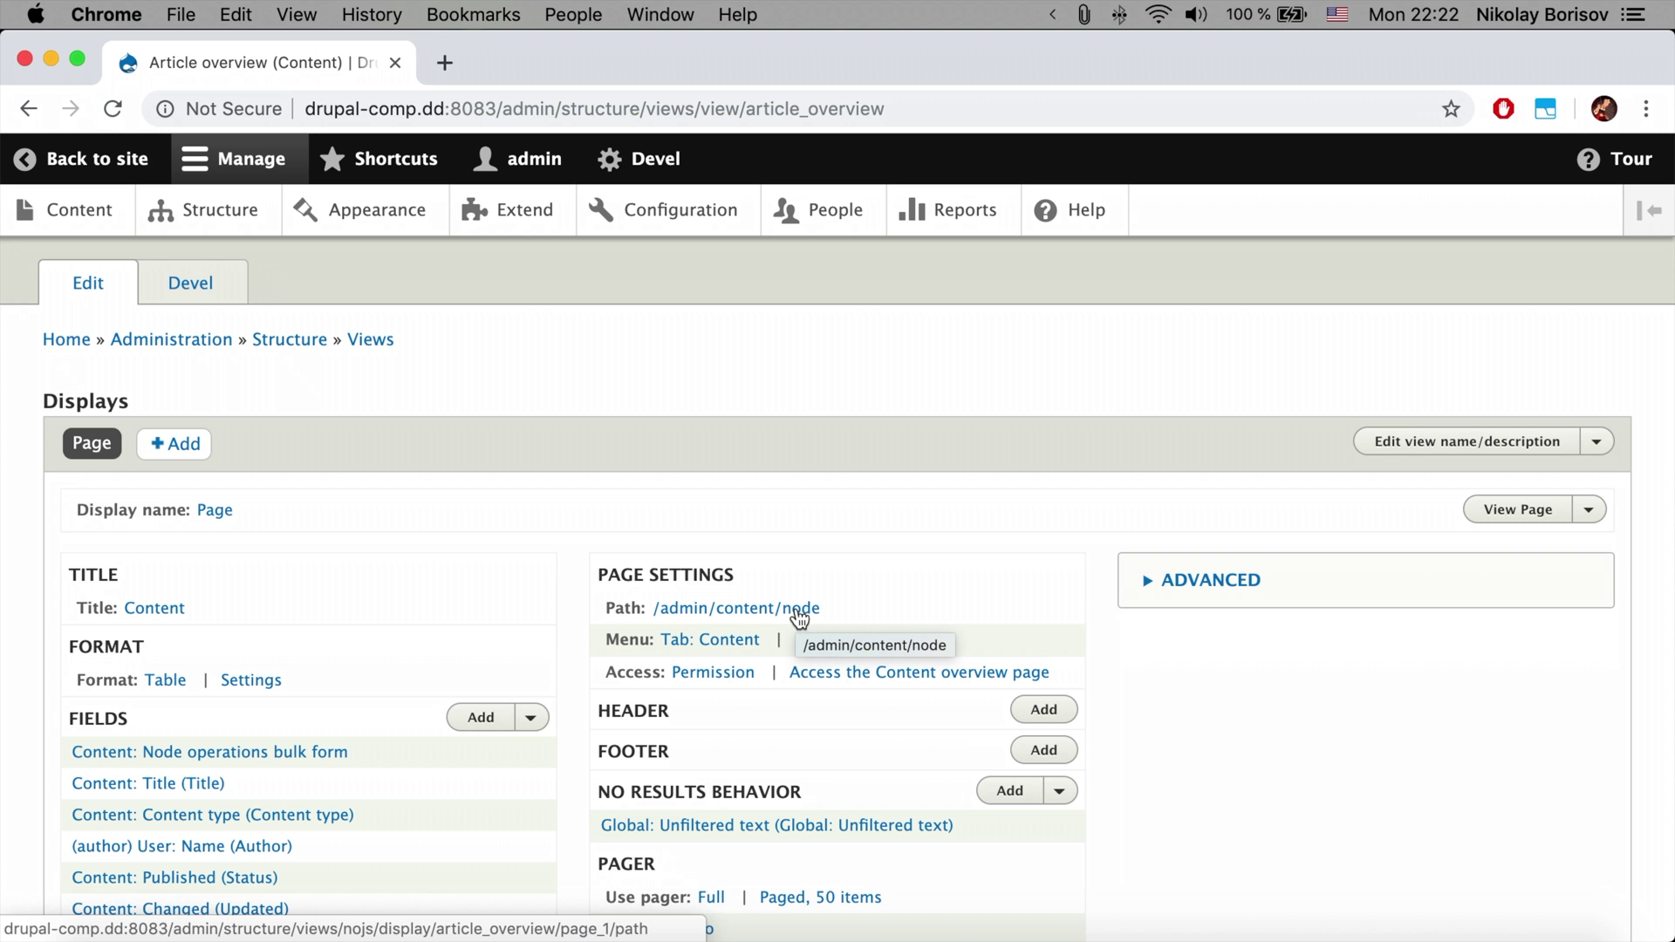
{"action": "left_click", "coordinate": [730, 650]}
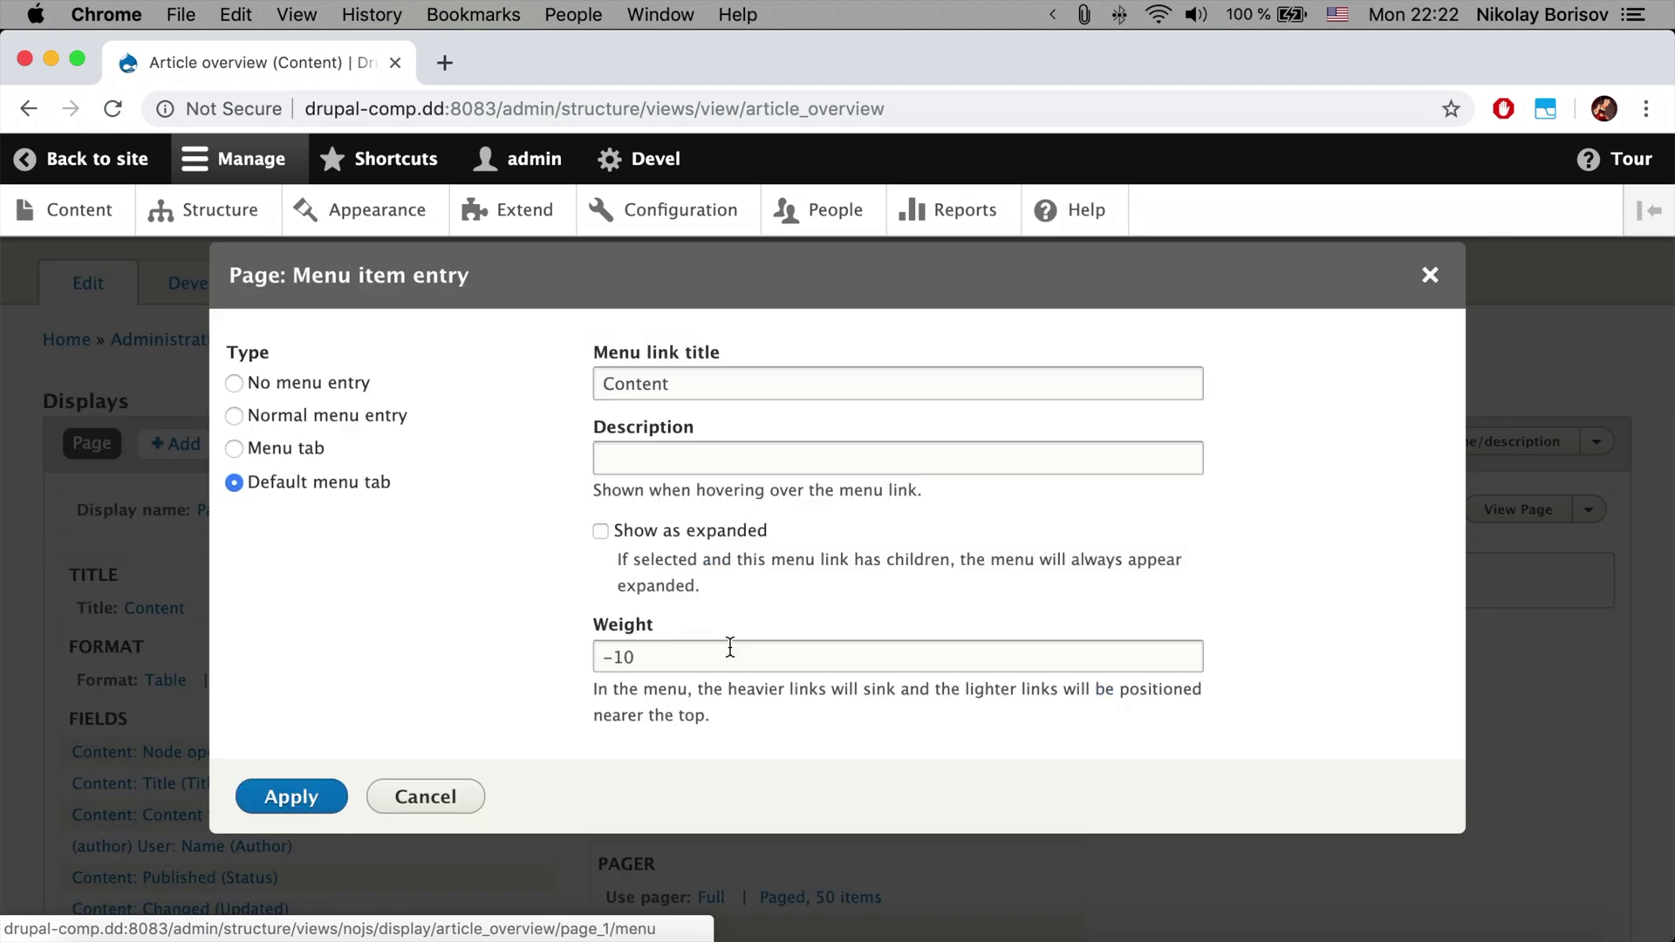
Make the page display a menu tab titled 'Article overview' with Content as parent.
{"action": "left_click", "coordinate": [292, 455]}
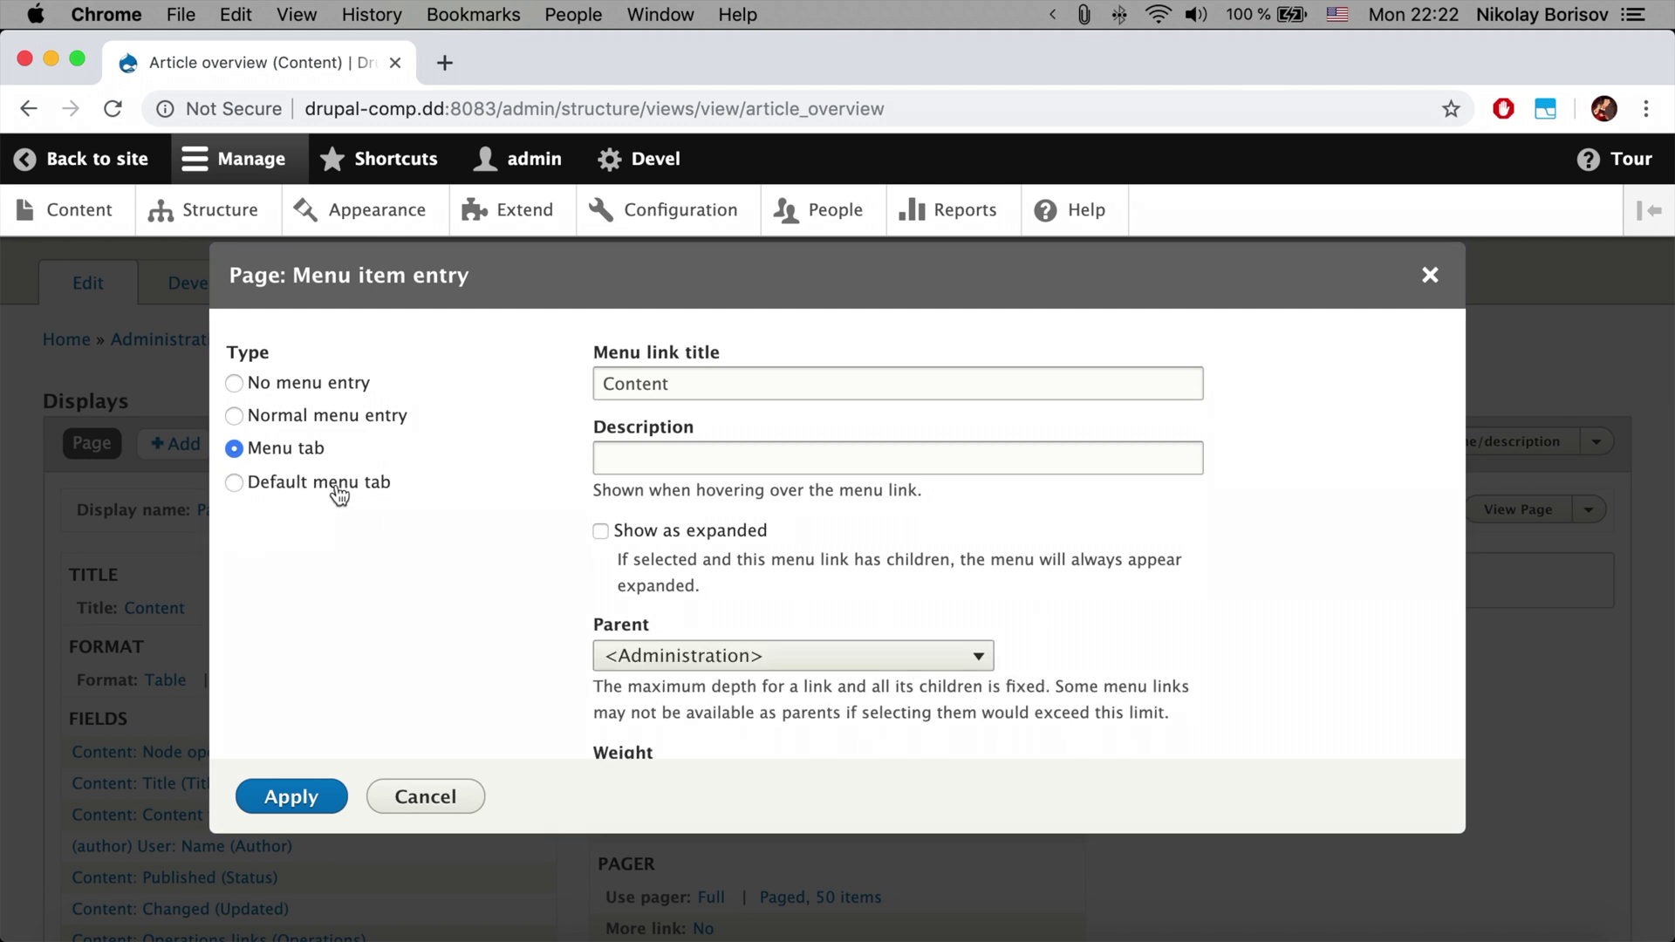
{"action": "left_click", "coordinate": [717, 663]}
{"action": "left_click", "coordinate": [715, 705]}
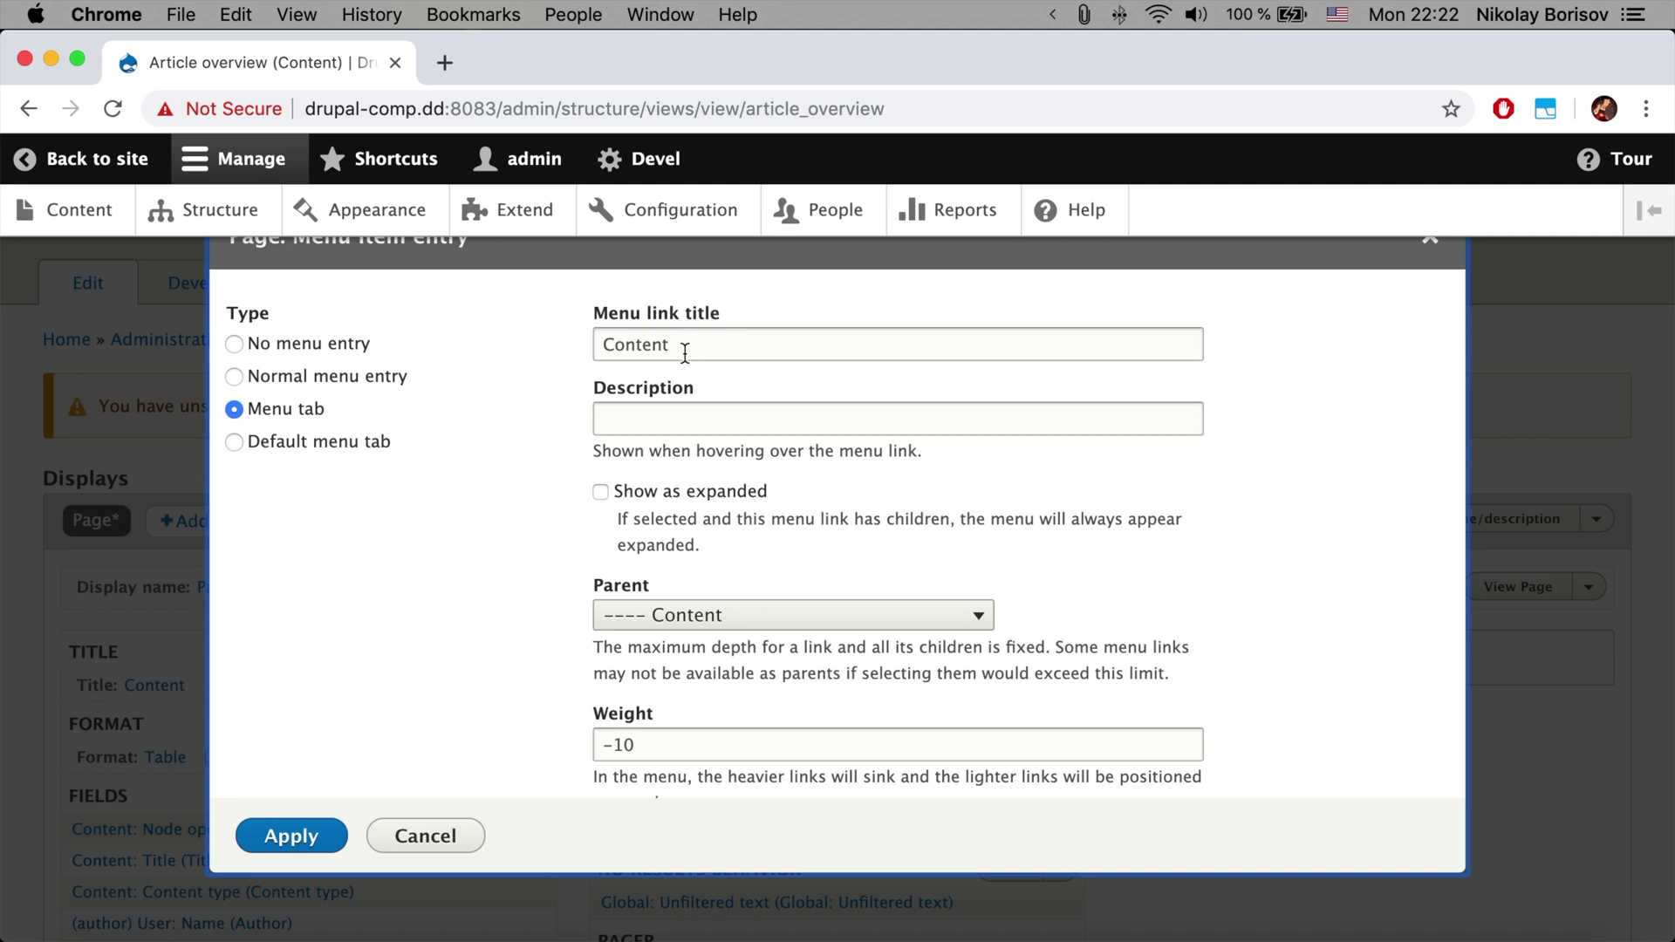
{"action": "double_click", "coordinate": [685, 349]}
{"action": "type", "text": "Article overview"}
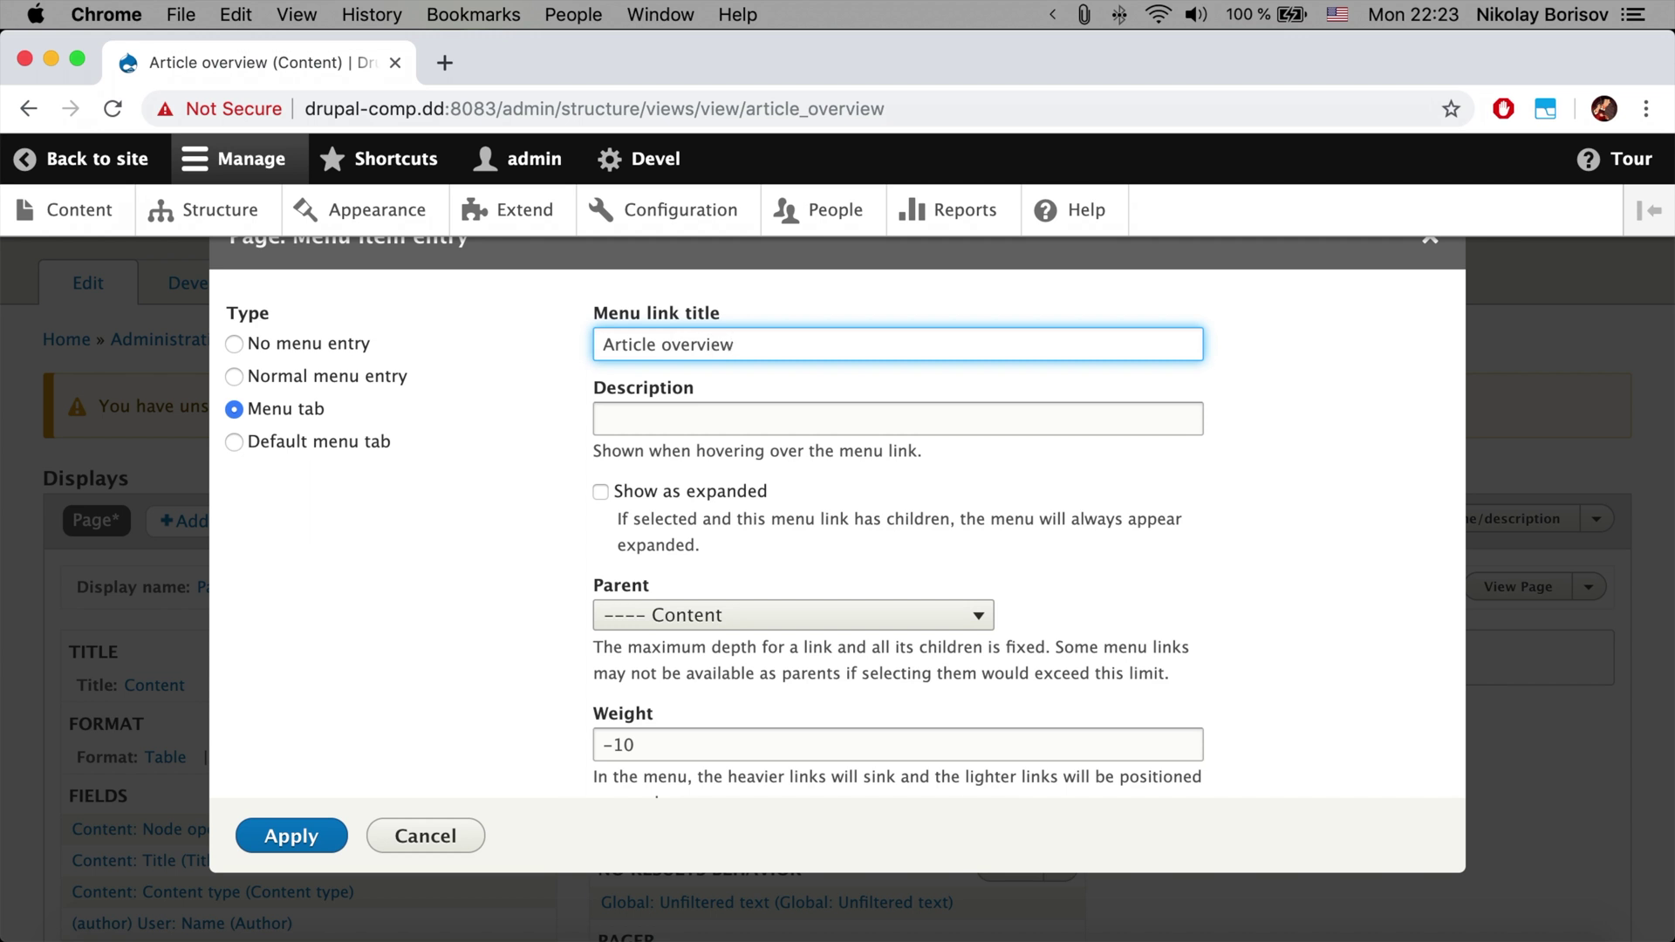
{"action": "left_click", "coordinate": [316, 830]}
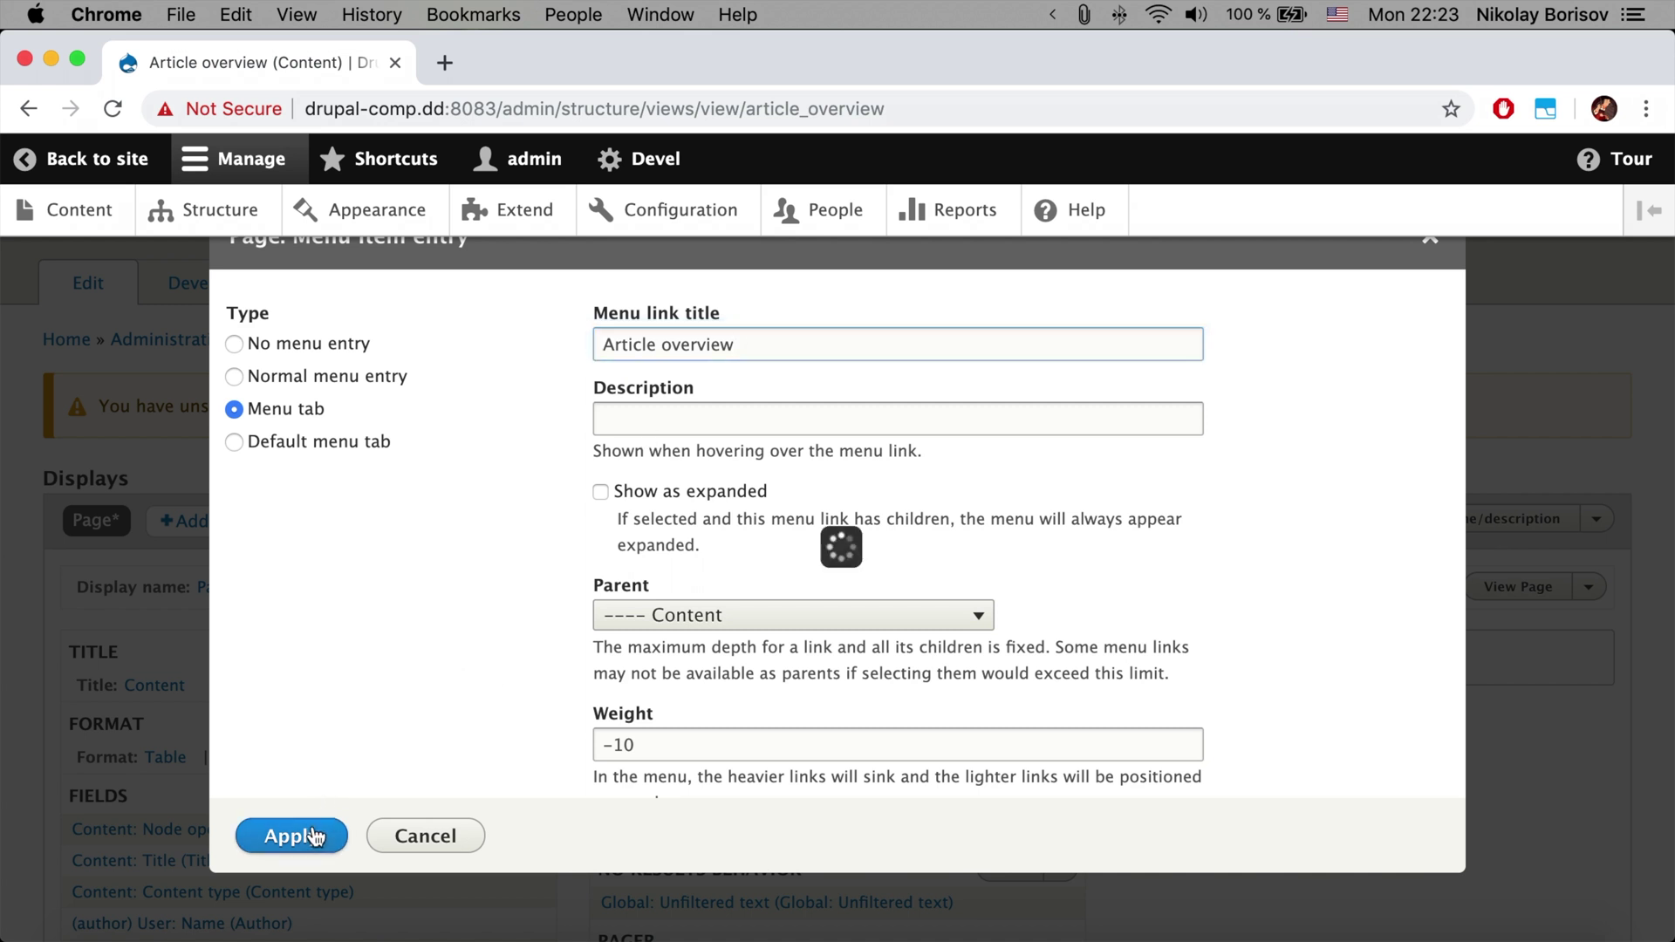
{"action": "scroll", "coordinate": [489, 693], "scroll_direction": "down", "scroll_amount": 2}
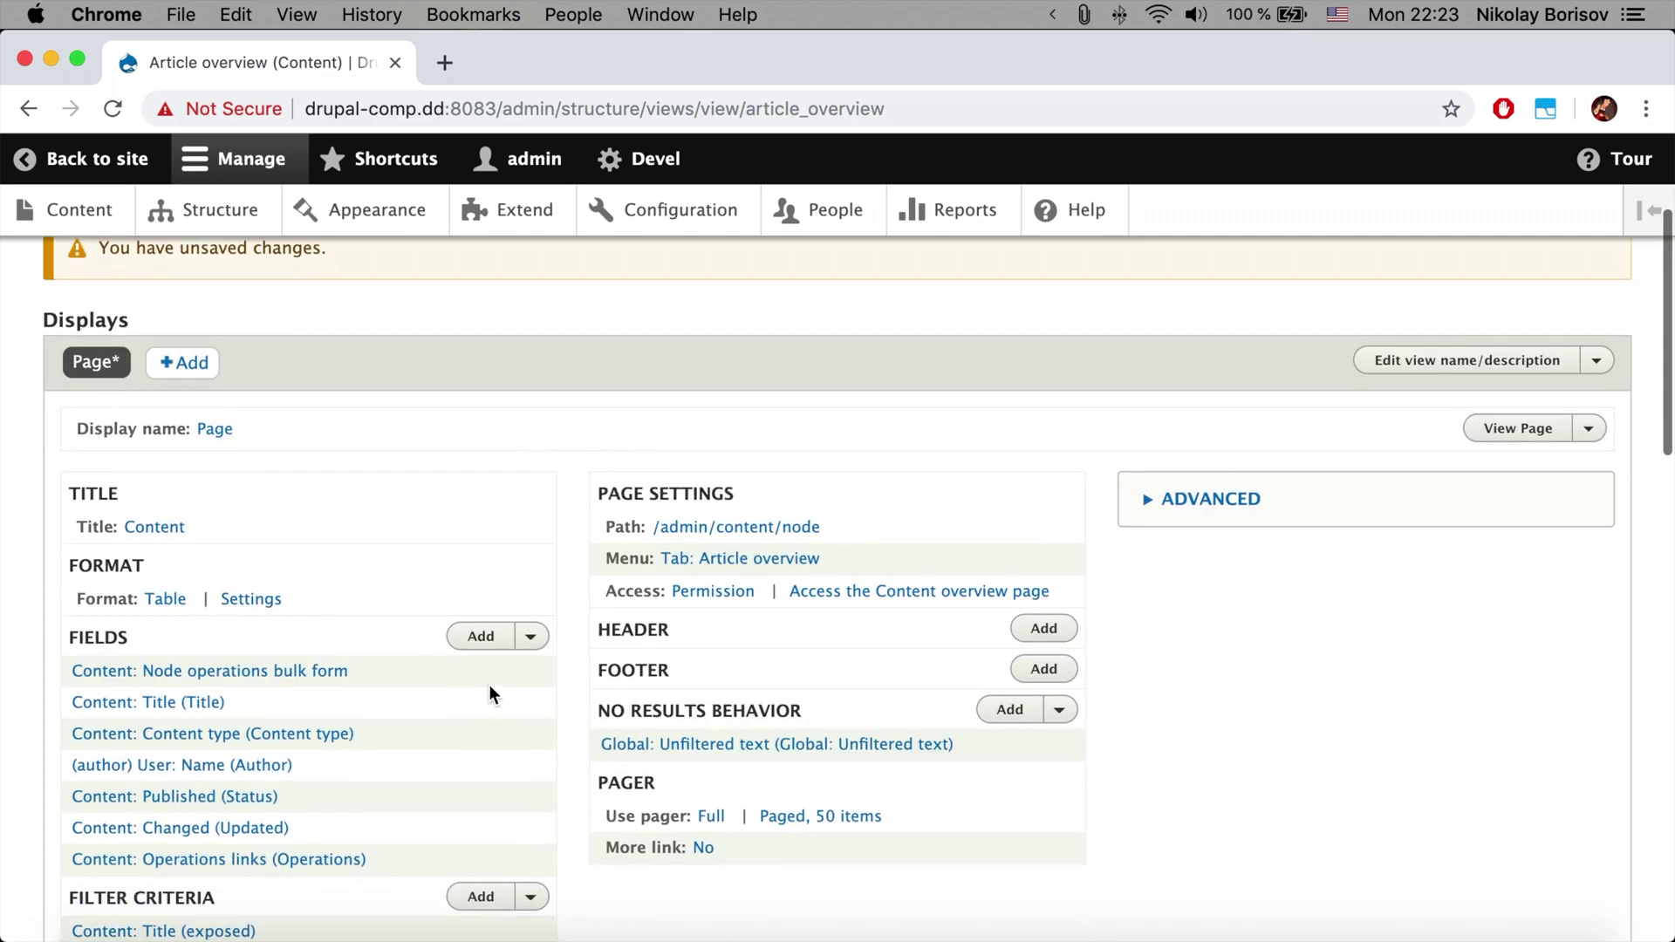
{"action": "left_click", "coordinate": [746, 529]}
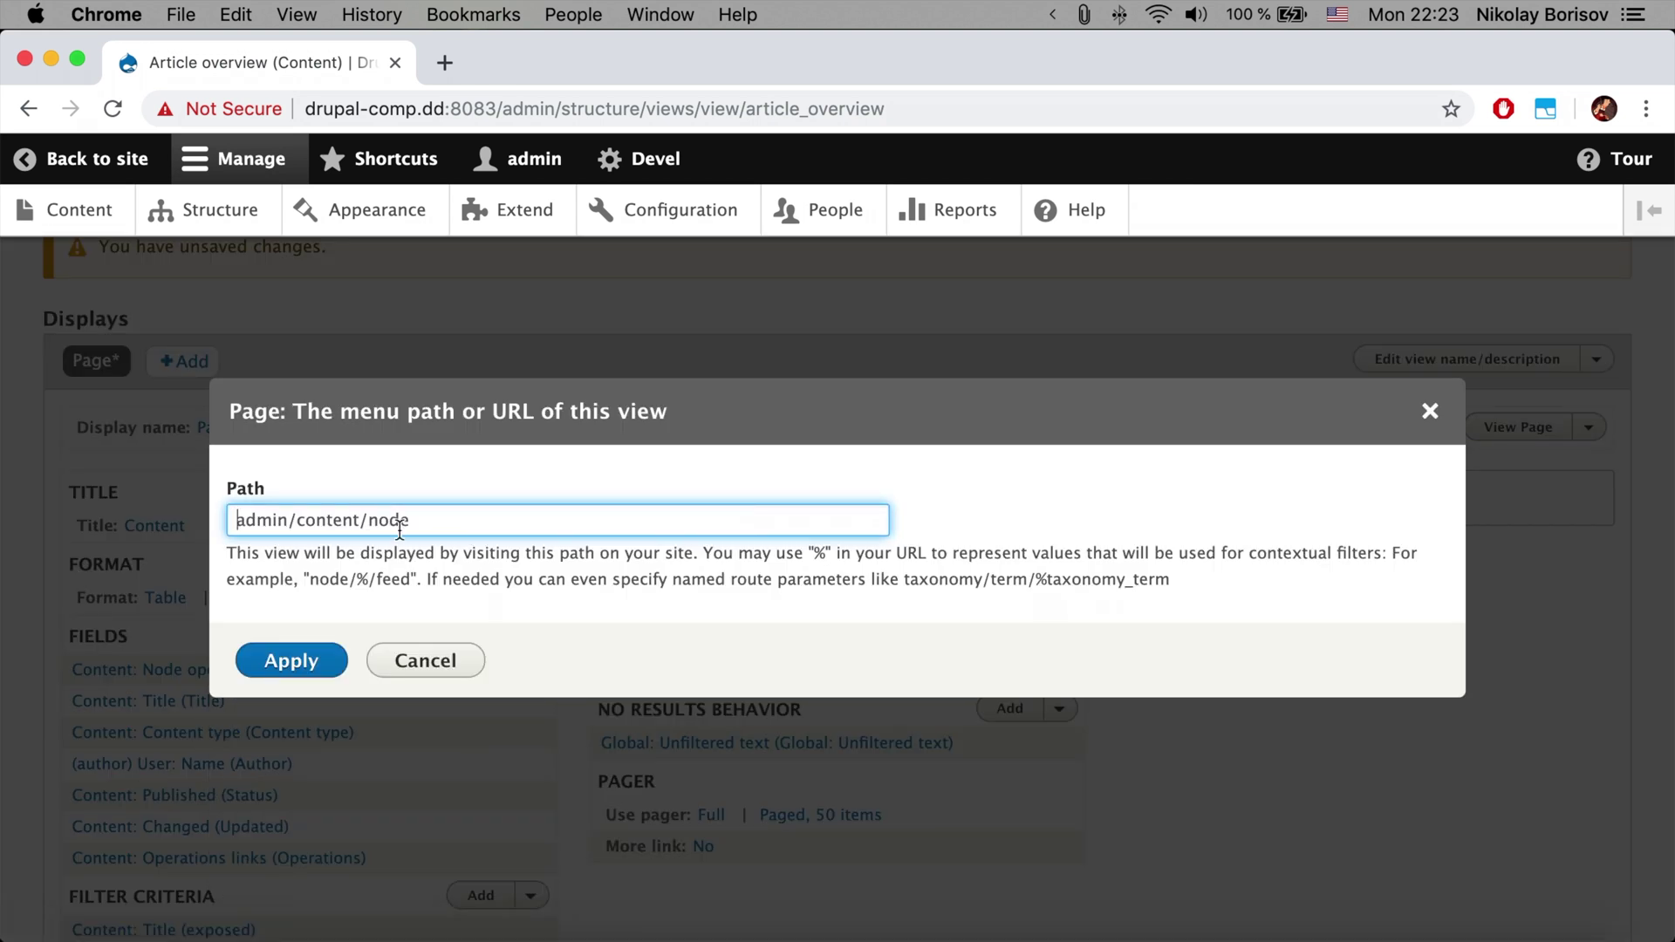
Change the page path from admin/content/node to admin/content/article.
{"action": "double_click", "coordinate": [388, 520]}
{"action": "type", "text": "article"}
{"action": "left_click", "coordinate": [318, 655]}
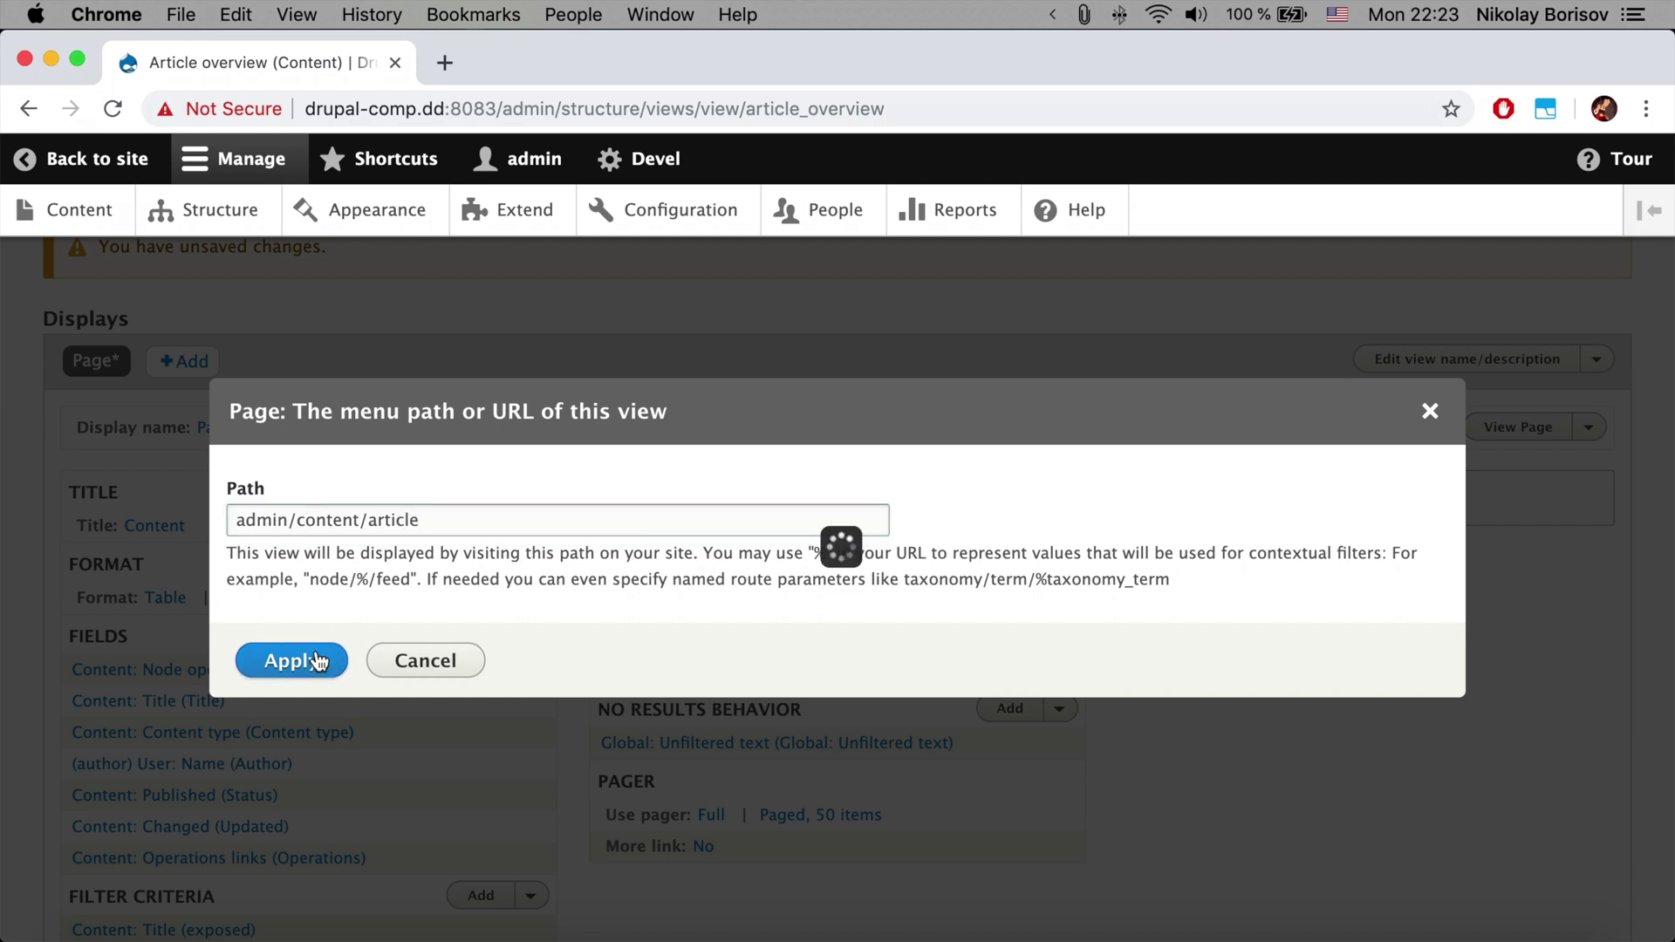
{"action": "scroll", "coordinate": [317, 650], "scroll_direction": "down", "scroll_amount": 3}
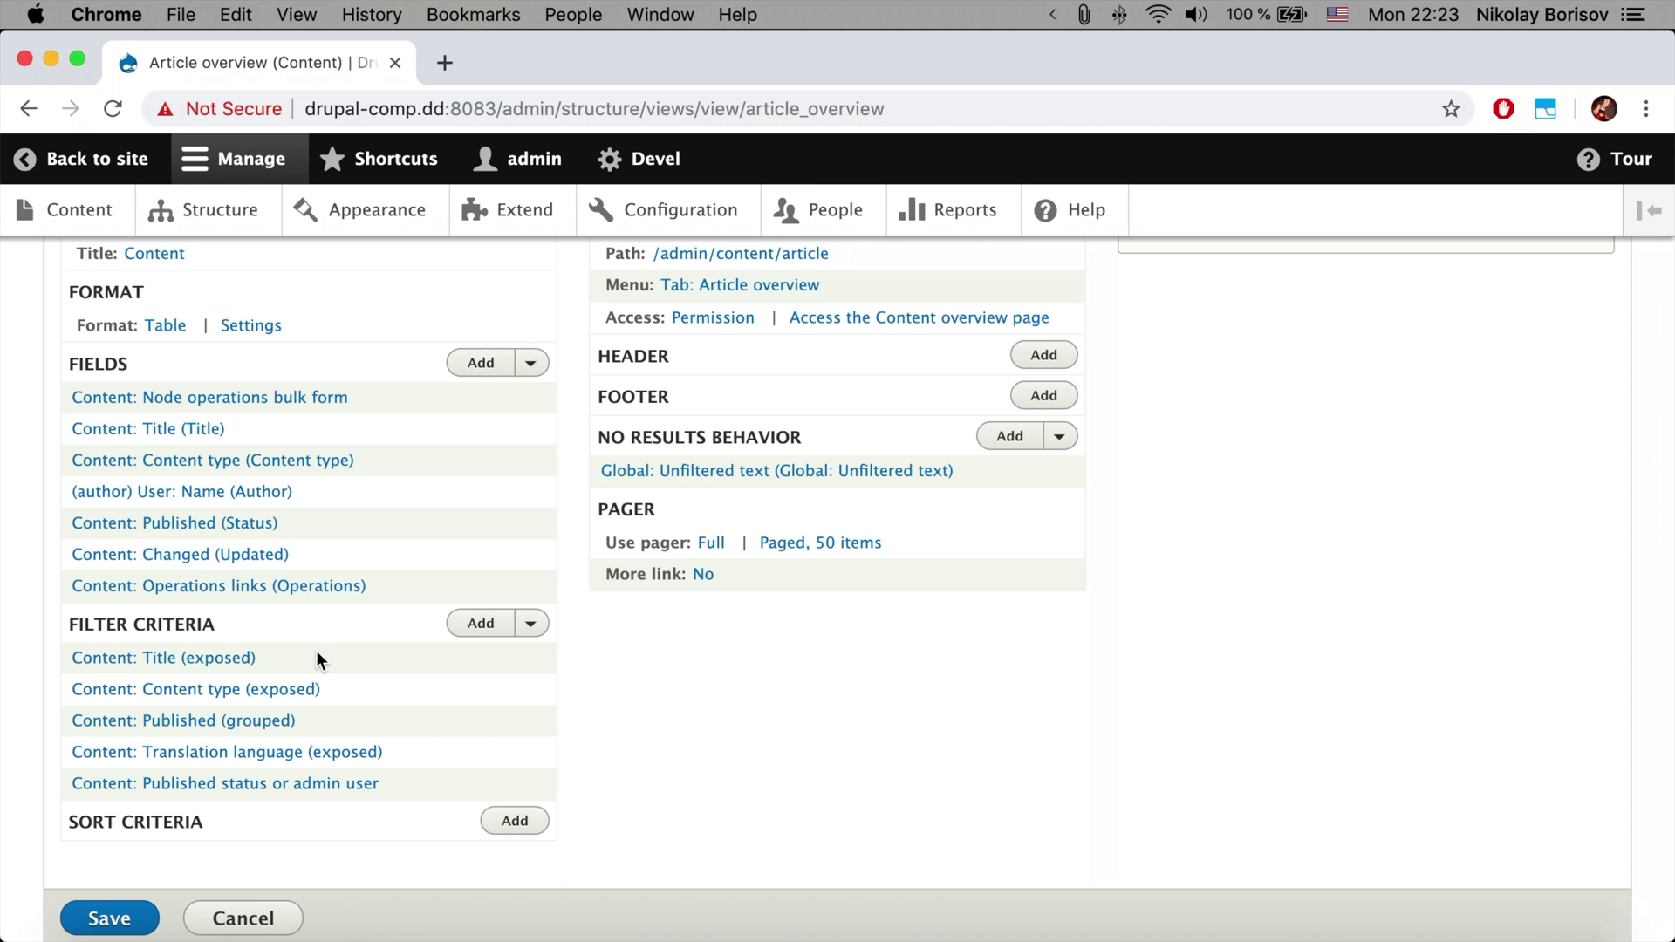
{"action": "scroll", "coordinate": [316, 651], "scroll_direction": "up", "scroll_amount": 3}
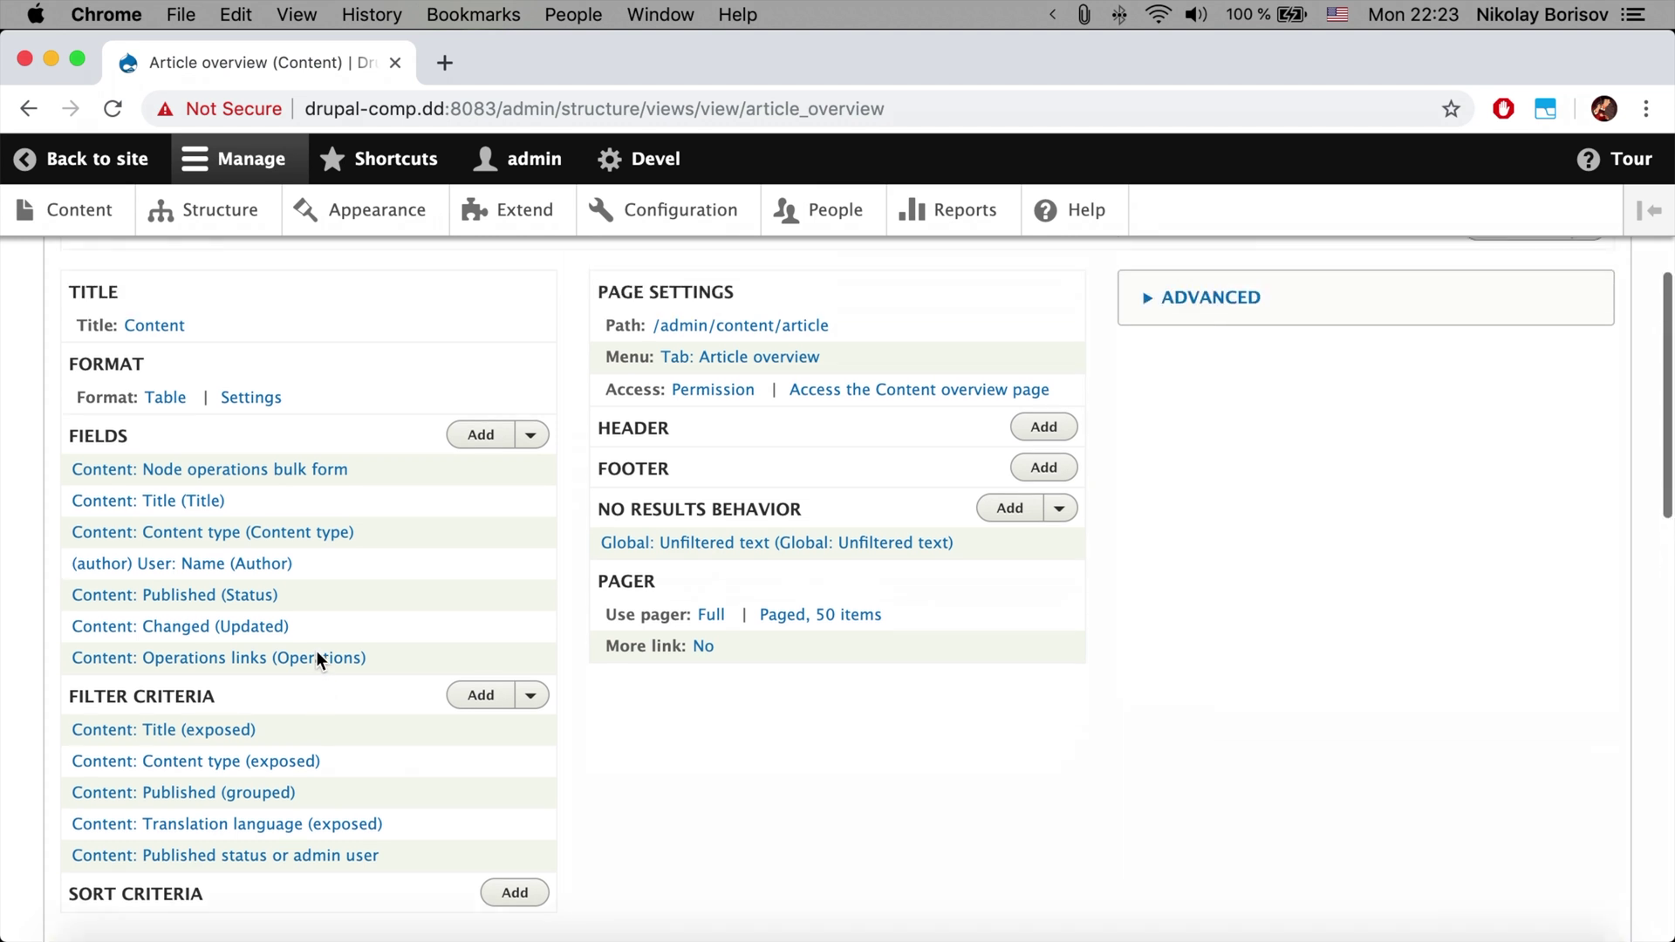
{"action": "scroll", "coordinate": [316, 651], "scroll_direction": "down", "scroll_amount": 2}
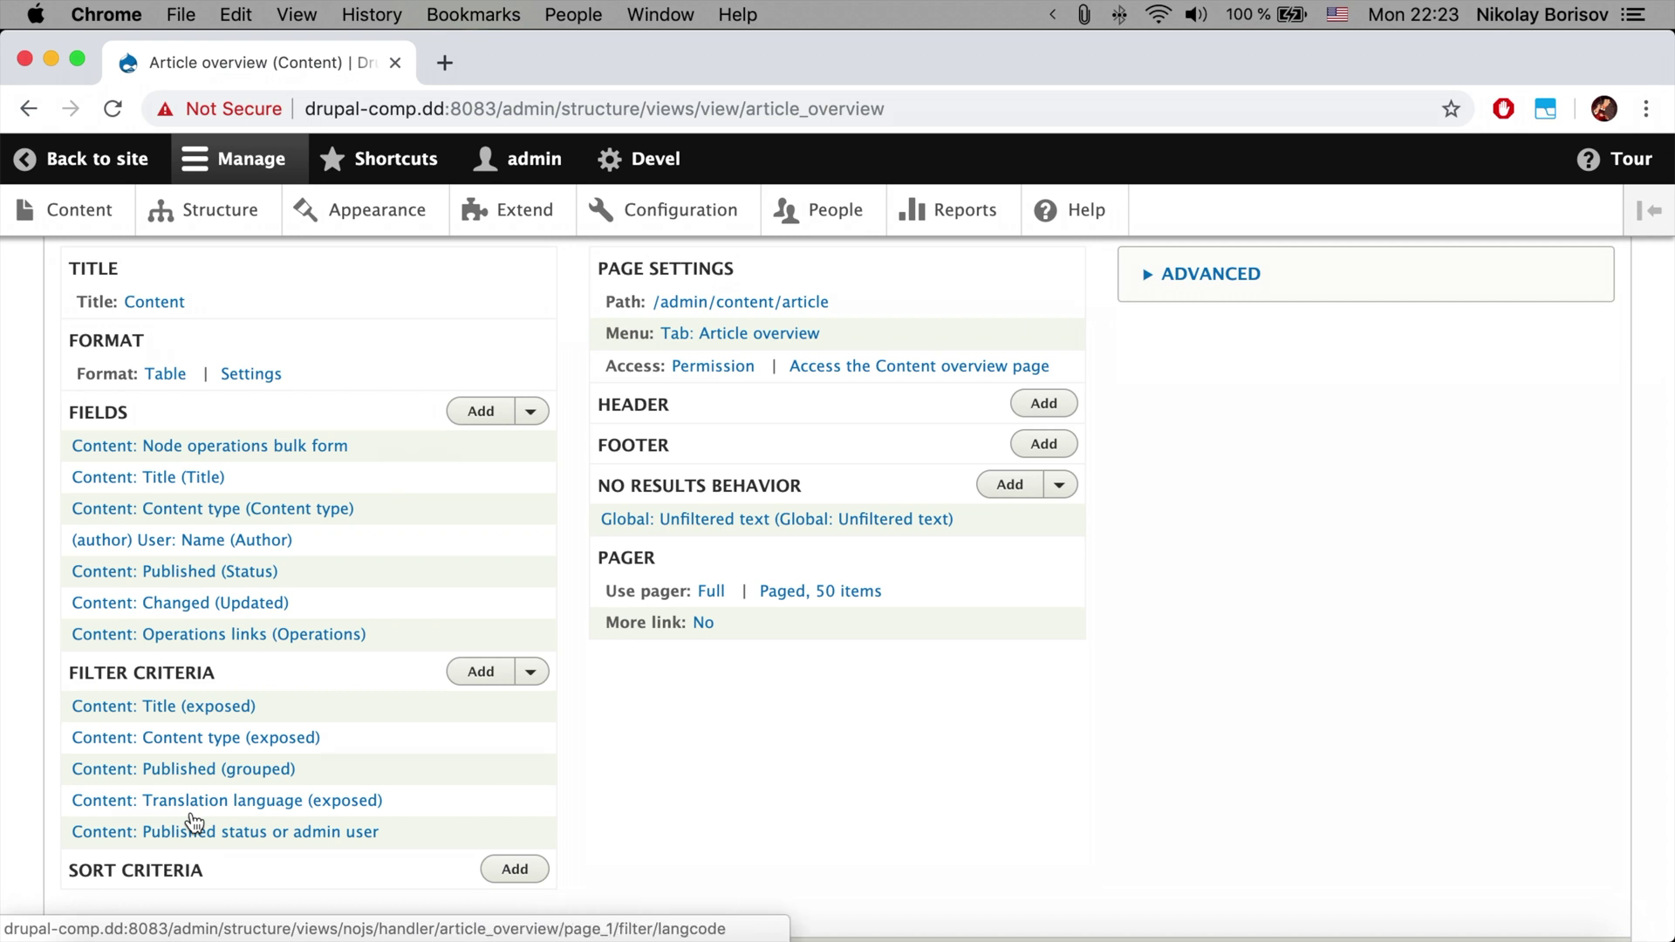
Set the Content type filter to Article only and stop exposing it to users.
{"action": "left_click", "coordinate": [284, 741]}
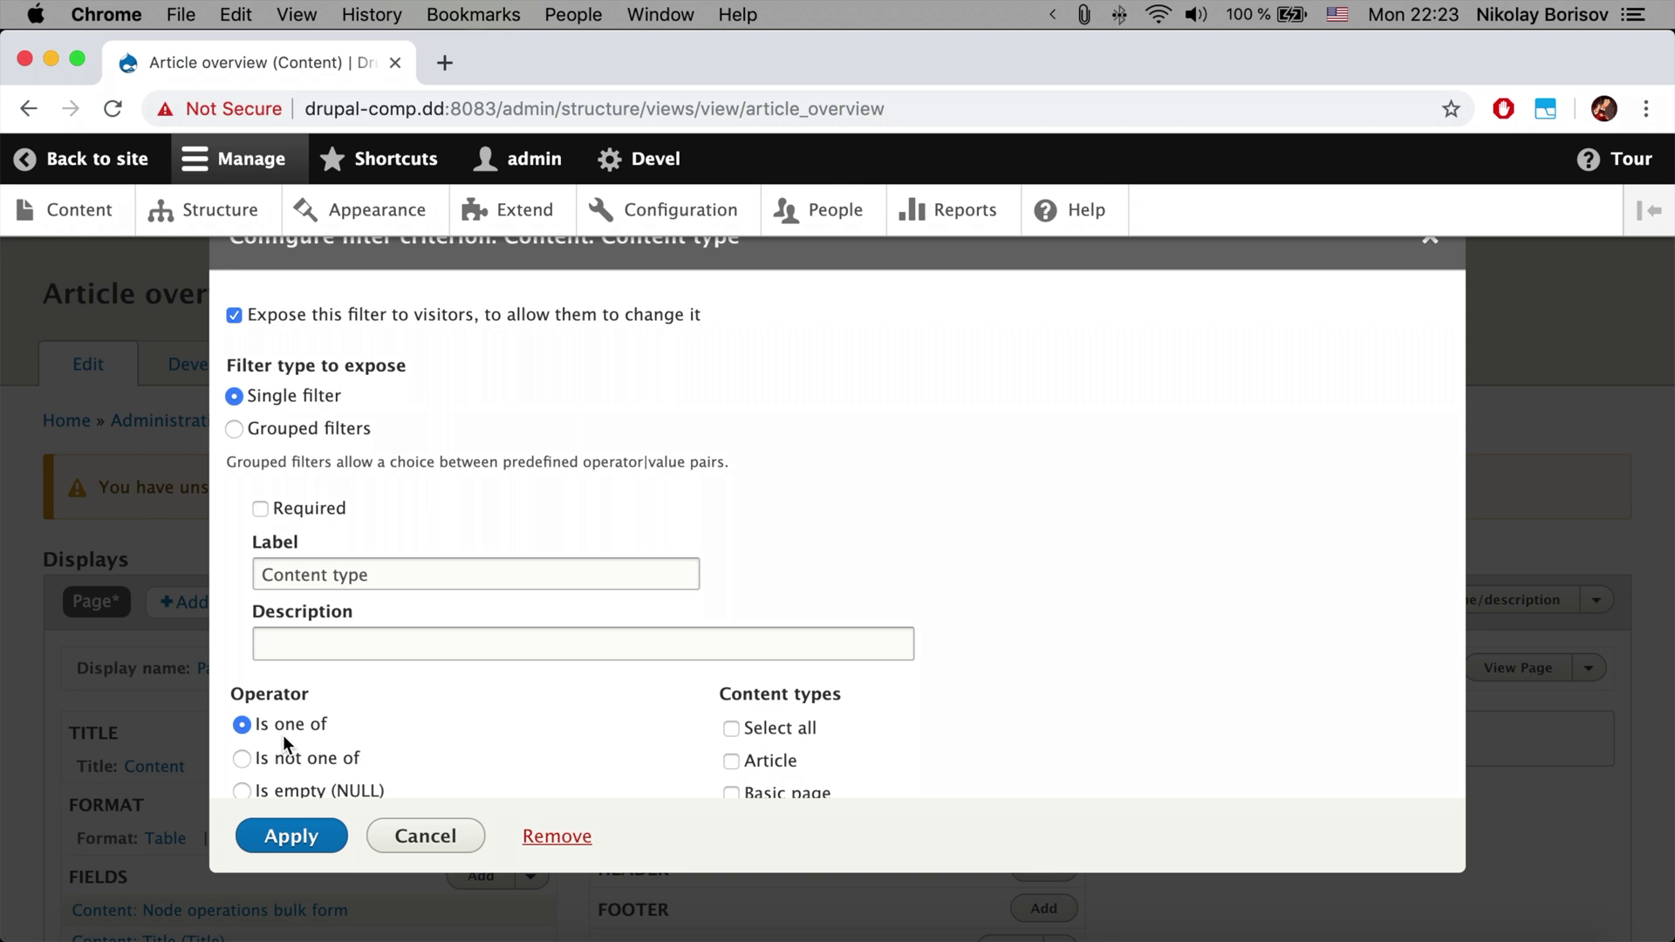
{"action": "left_click", "coordinate": [392, 321]}
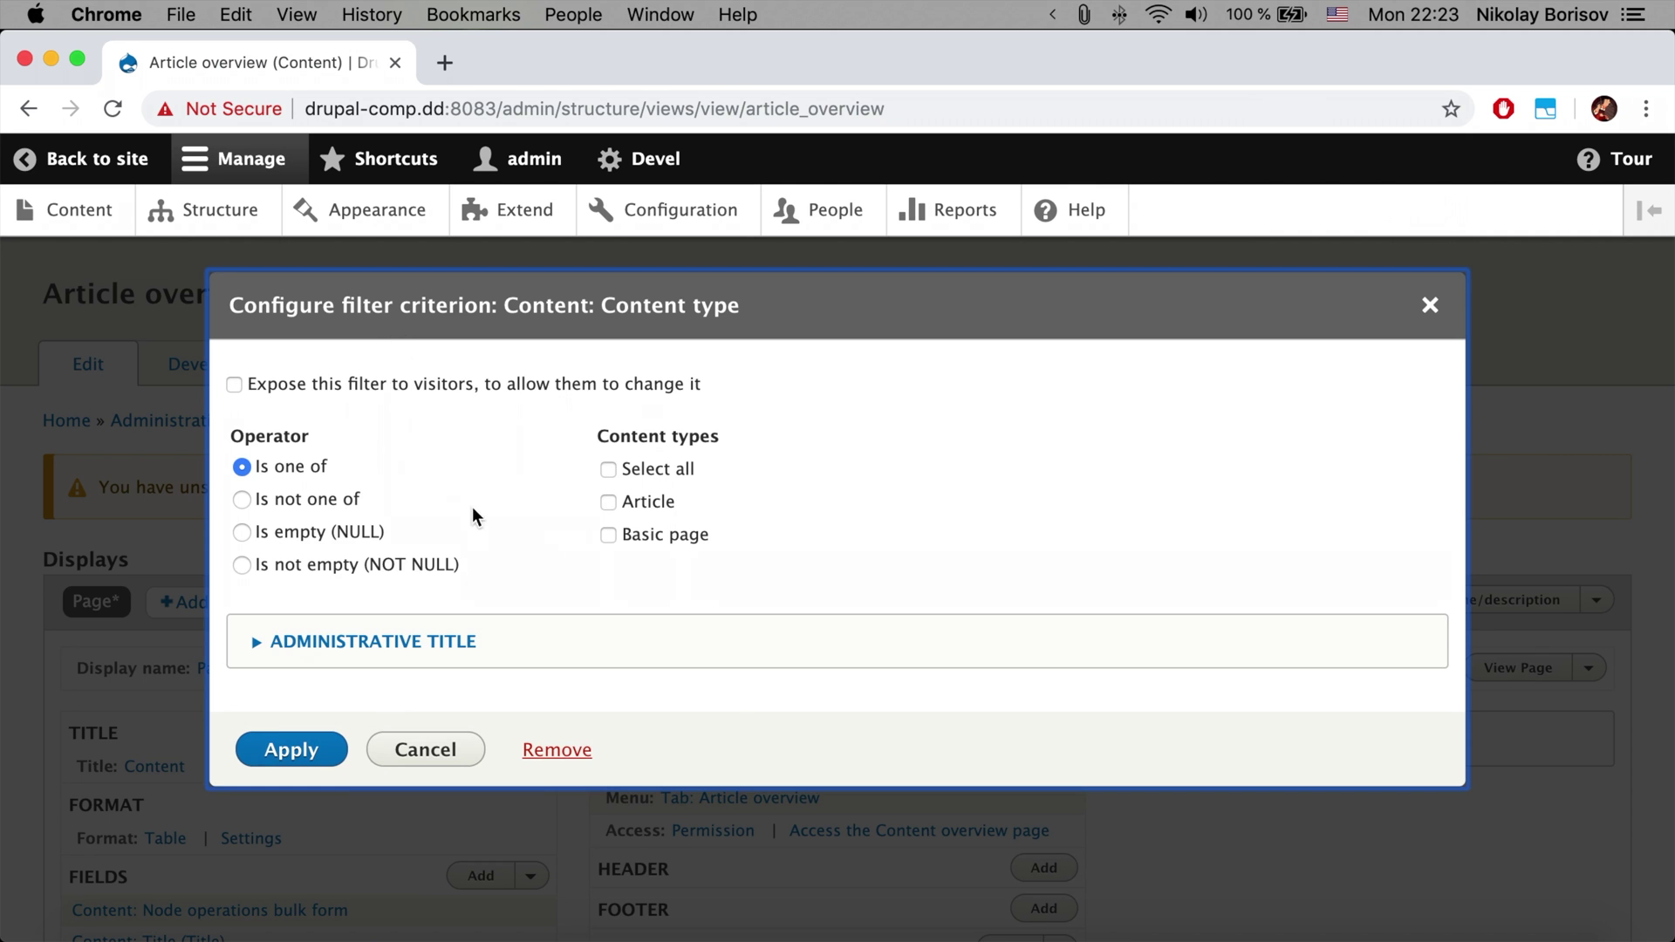
{"action": "left_click", "coordinate": [665, 506]}
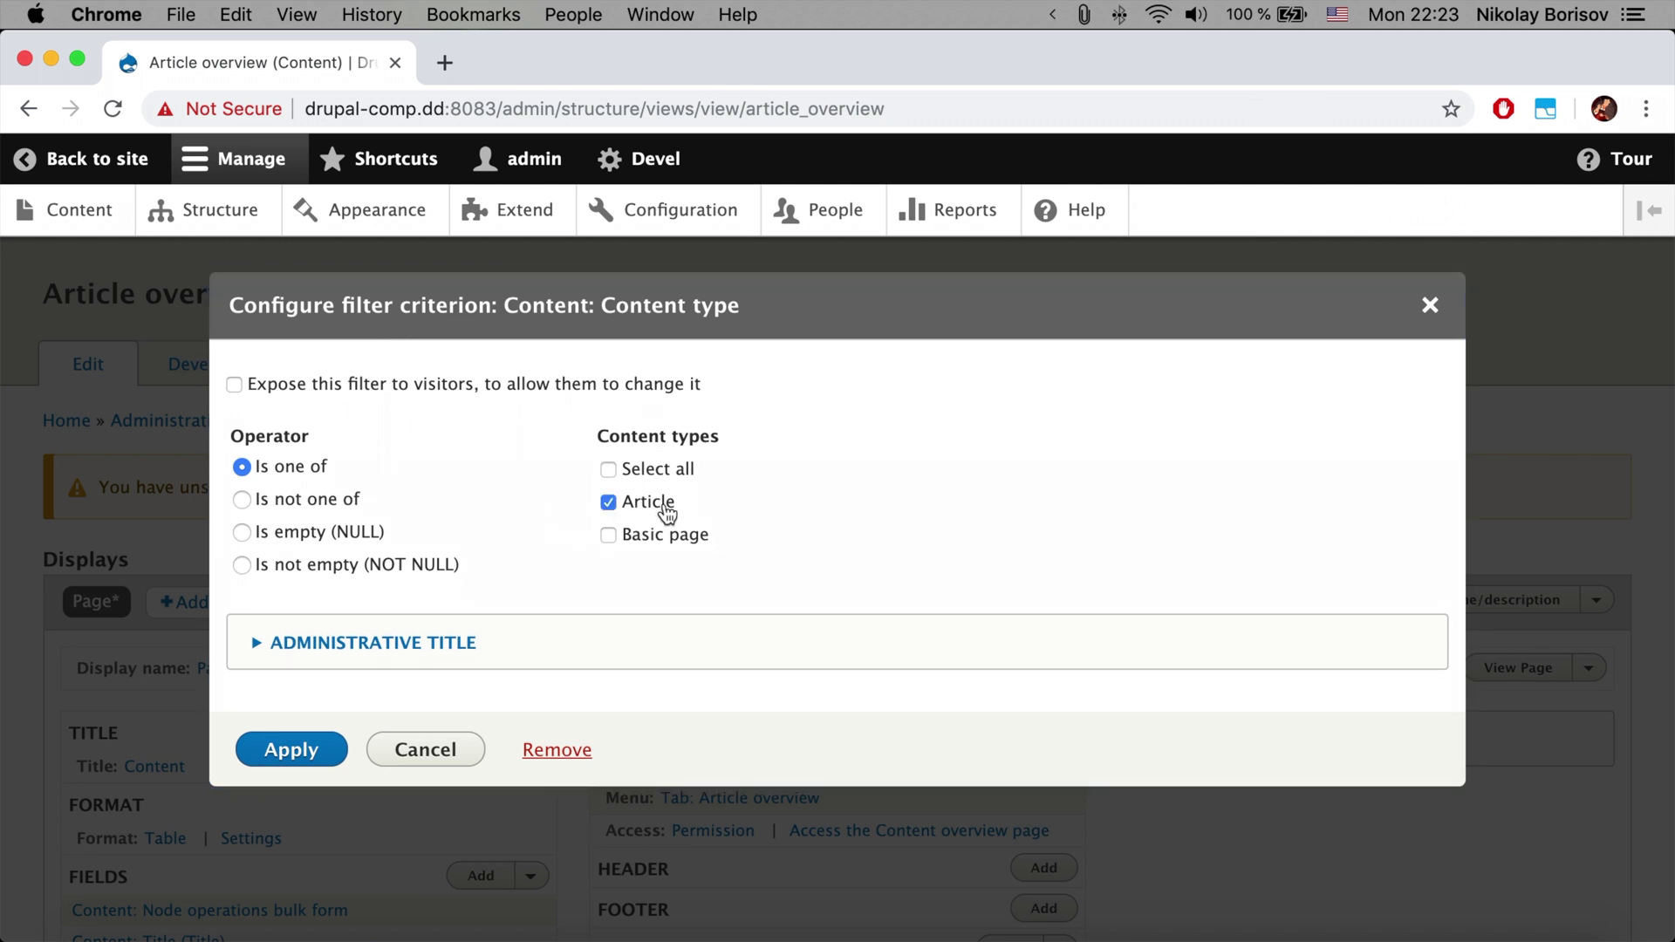
{"action": "left_click", "coordinate": [316, 747]}
Save the Article overview view and head to the Content admin page.
{"action": "scroll", "coordinate": [316, 743], "scroll_direction": "down", "scroll_amount": 10}
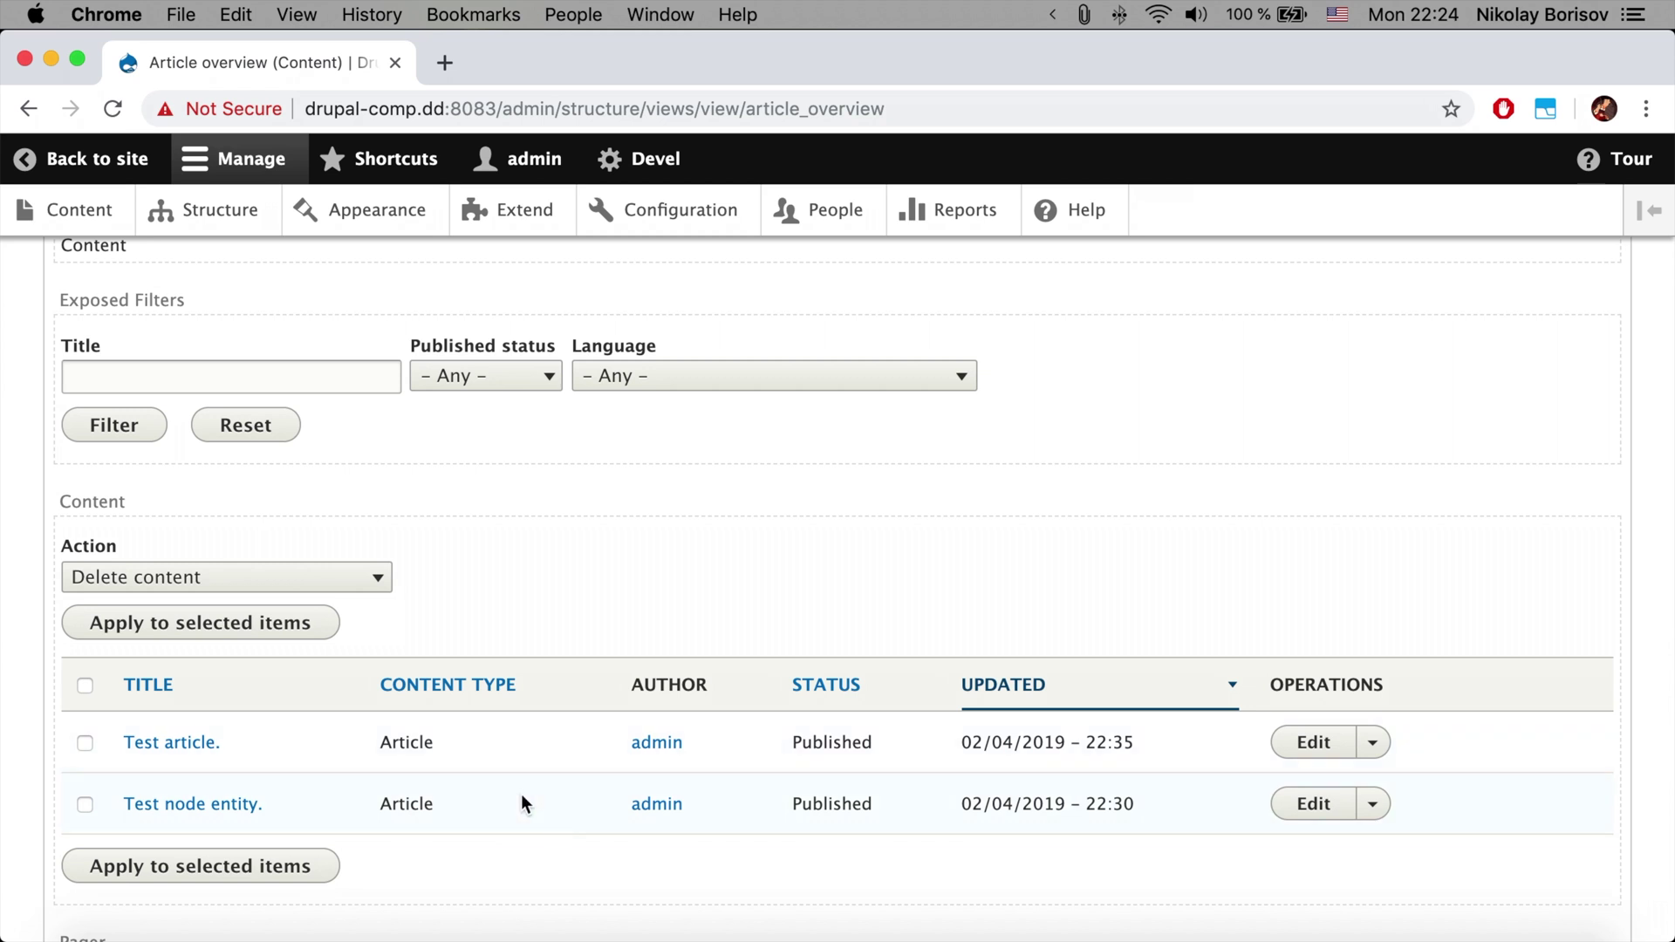
{"action": "scroll", "coordinate": [558, 701], "scroll_direction": "up", "scroll_amount": 5}
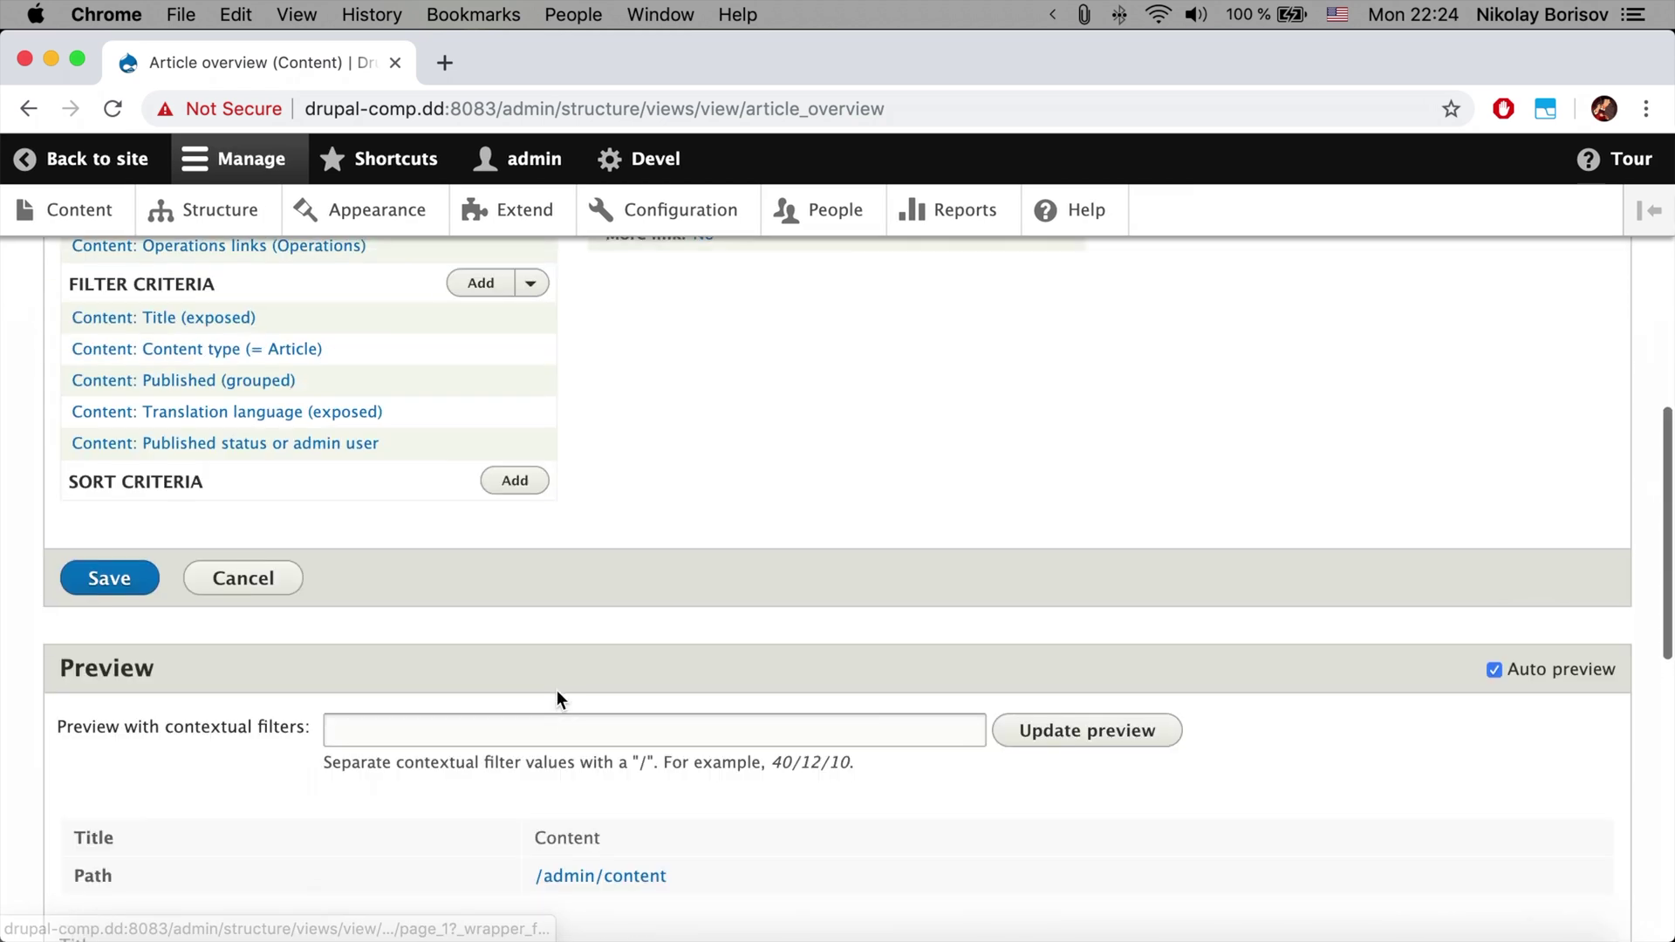
{"action": "left_click", "coordinate": [111, 591]}
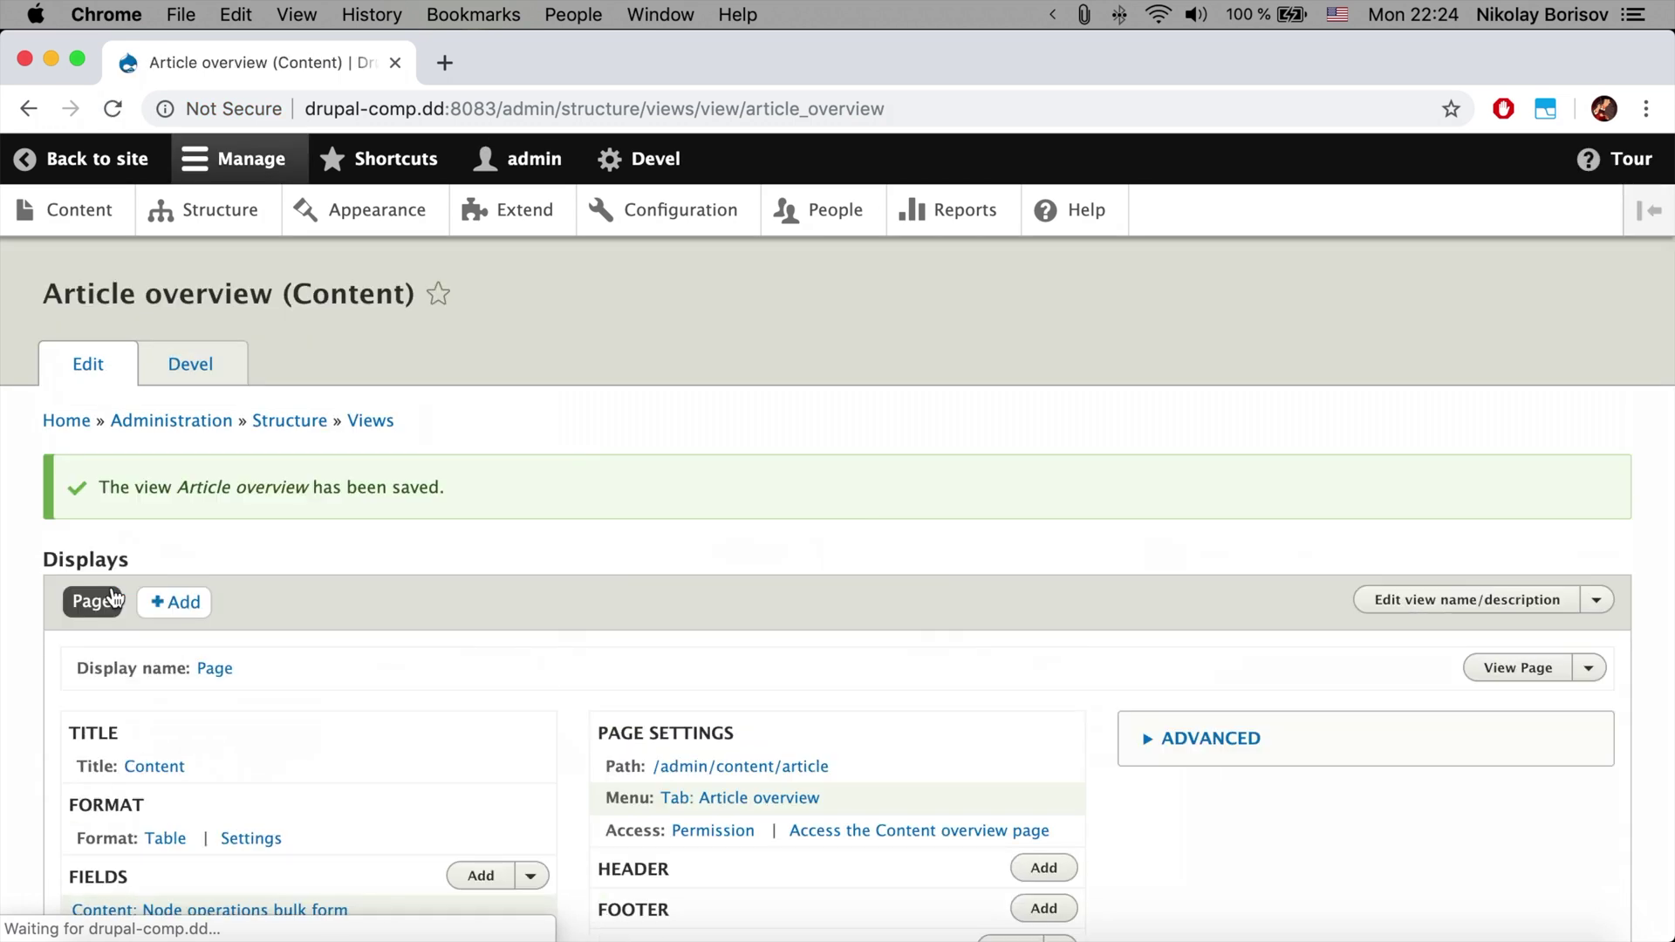
{"action": "left_click", "coordinate": [107, 218]}
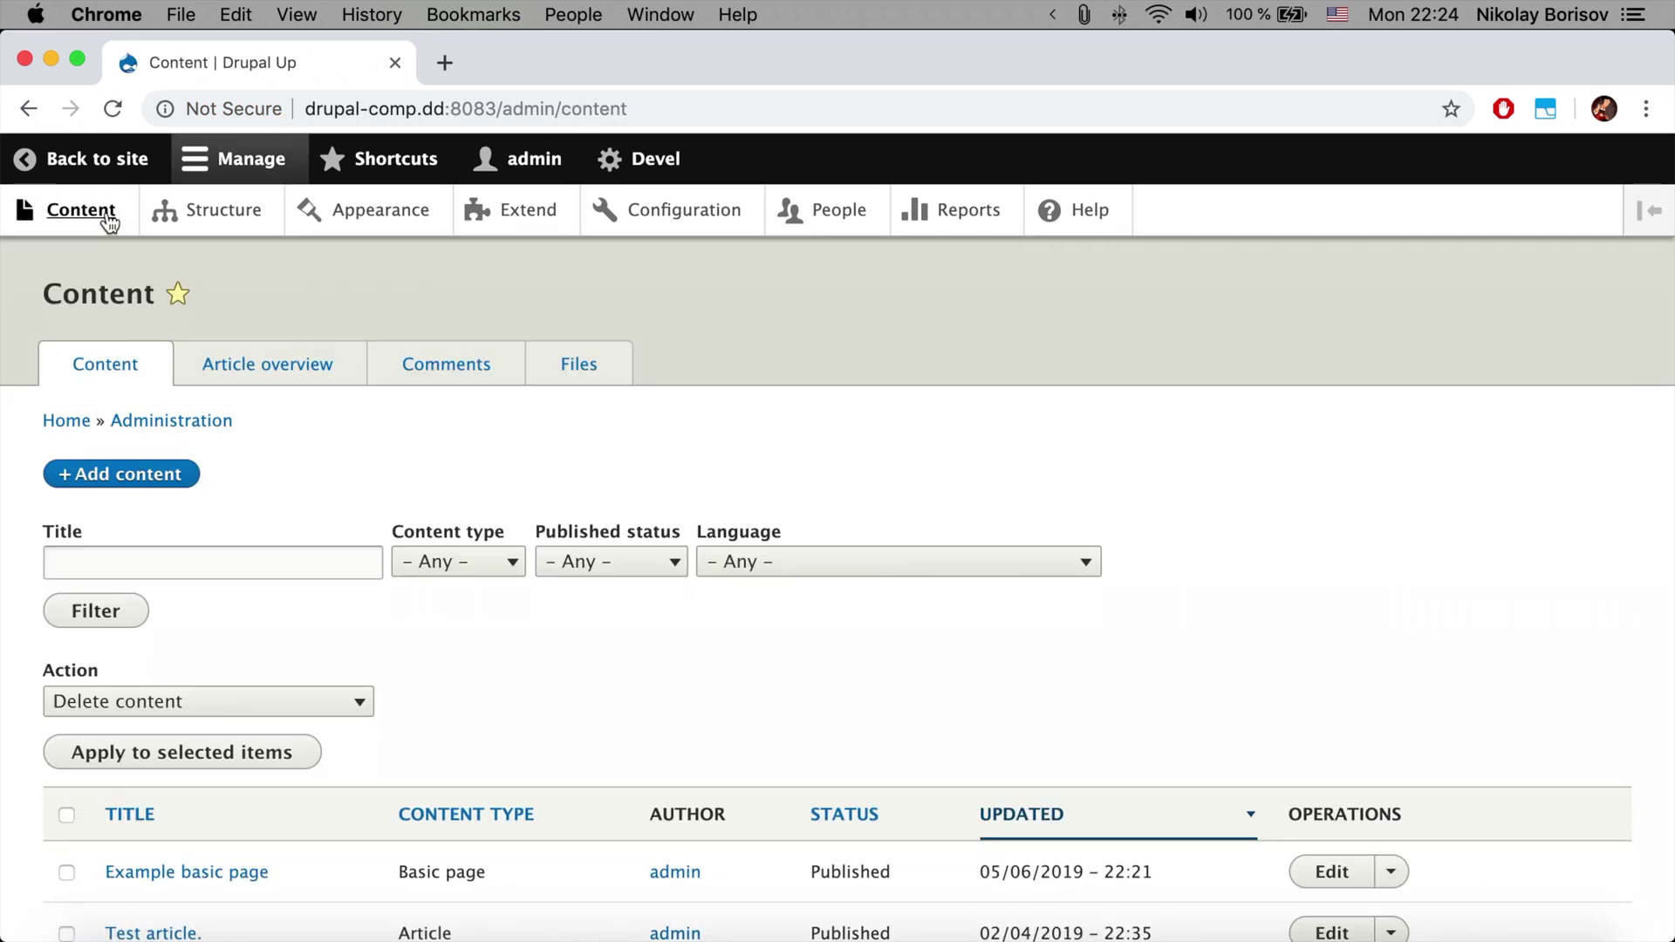
Open the Article overview tab and check it lists only the two articles.
{"action": "left_click", "coordinate": [110, 386]}
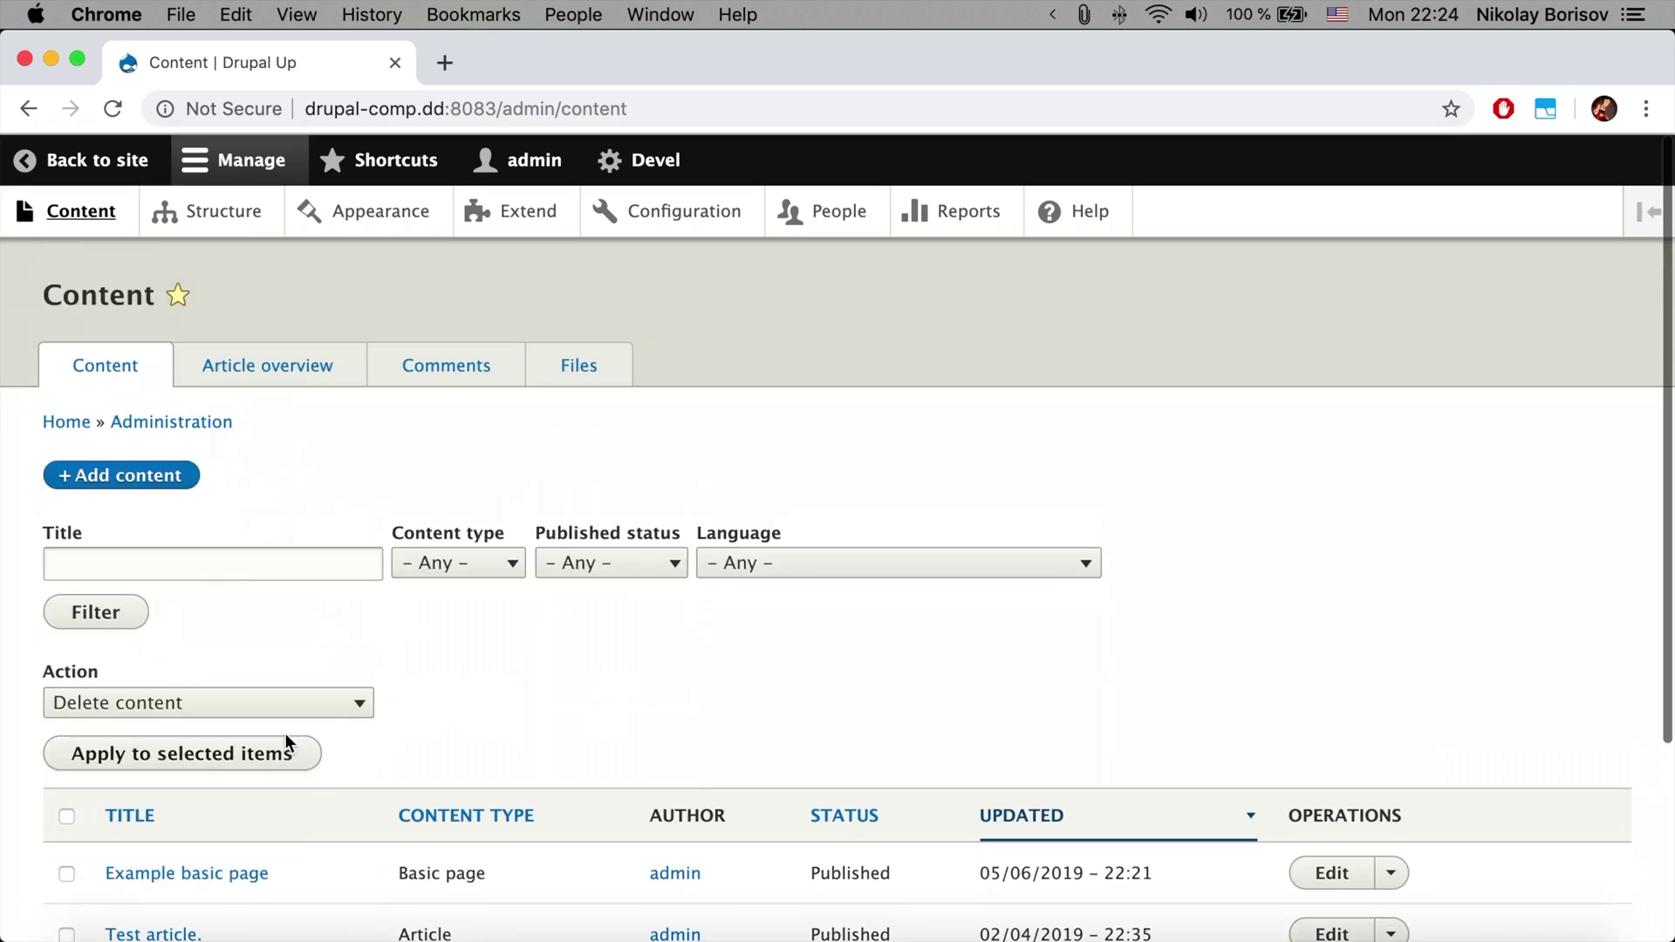
{"action": "left_click", "coordinate": [305, 366]}
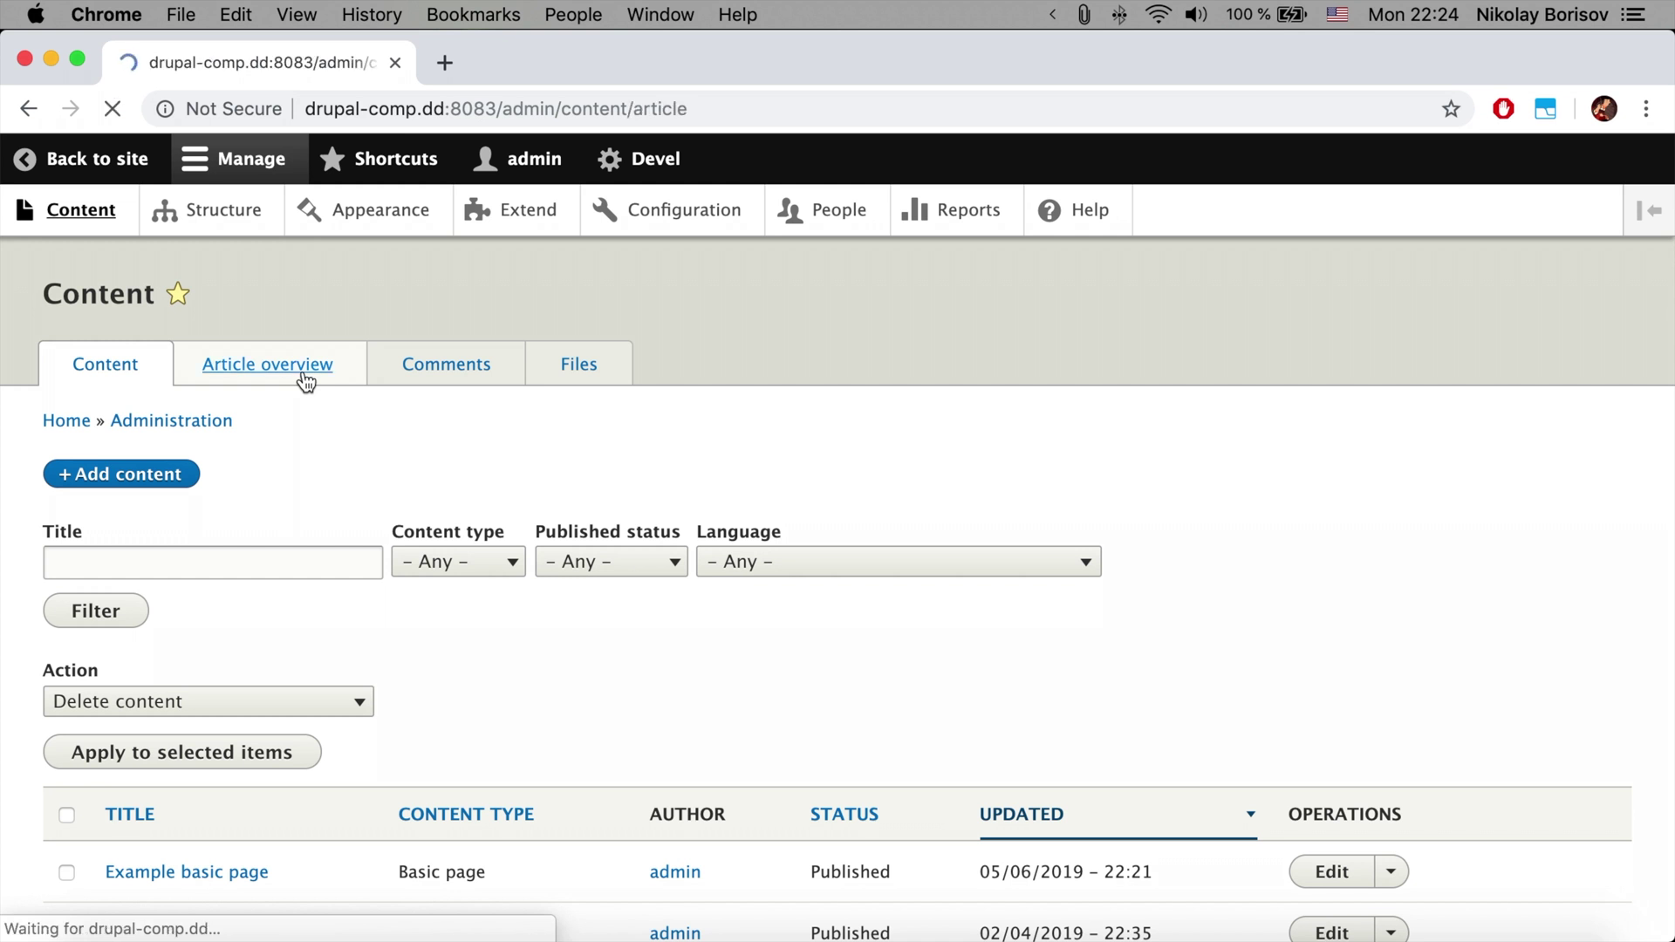
{"action": "scroll", "coordinate": [609, 641], "scroll_direction": "down", "scroll_amount": 2}
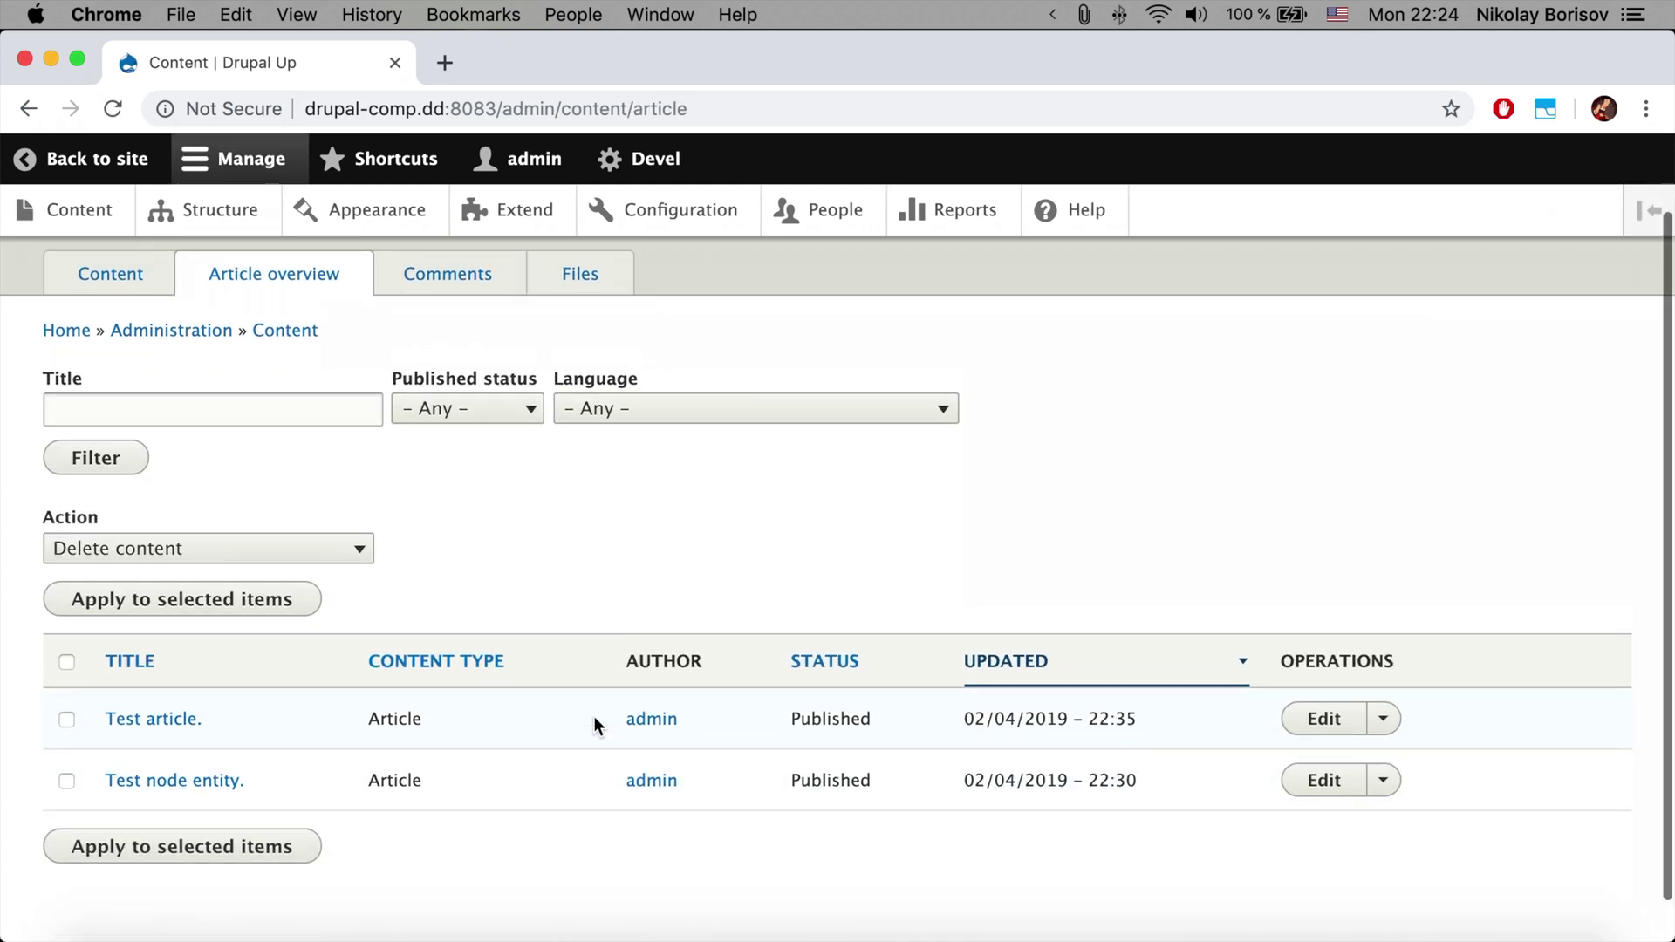
{"action": "scroll", "coordinate": [599, 720], "scroll_direction": "up", "scroll_amount": 2}
Compare against the full Content listing and its type choices, then recheck Article overview.
{"action": "left_click", "coordinate": [139, 375]}
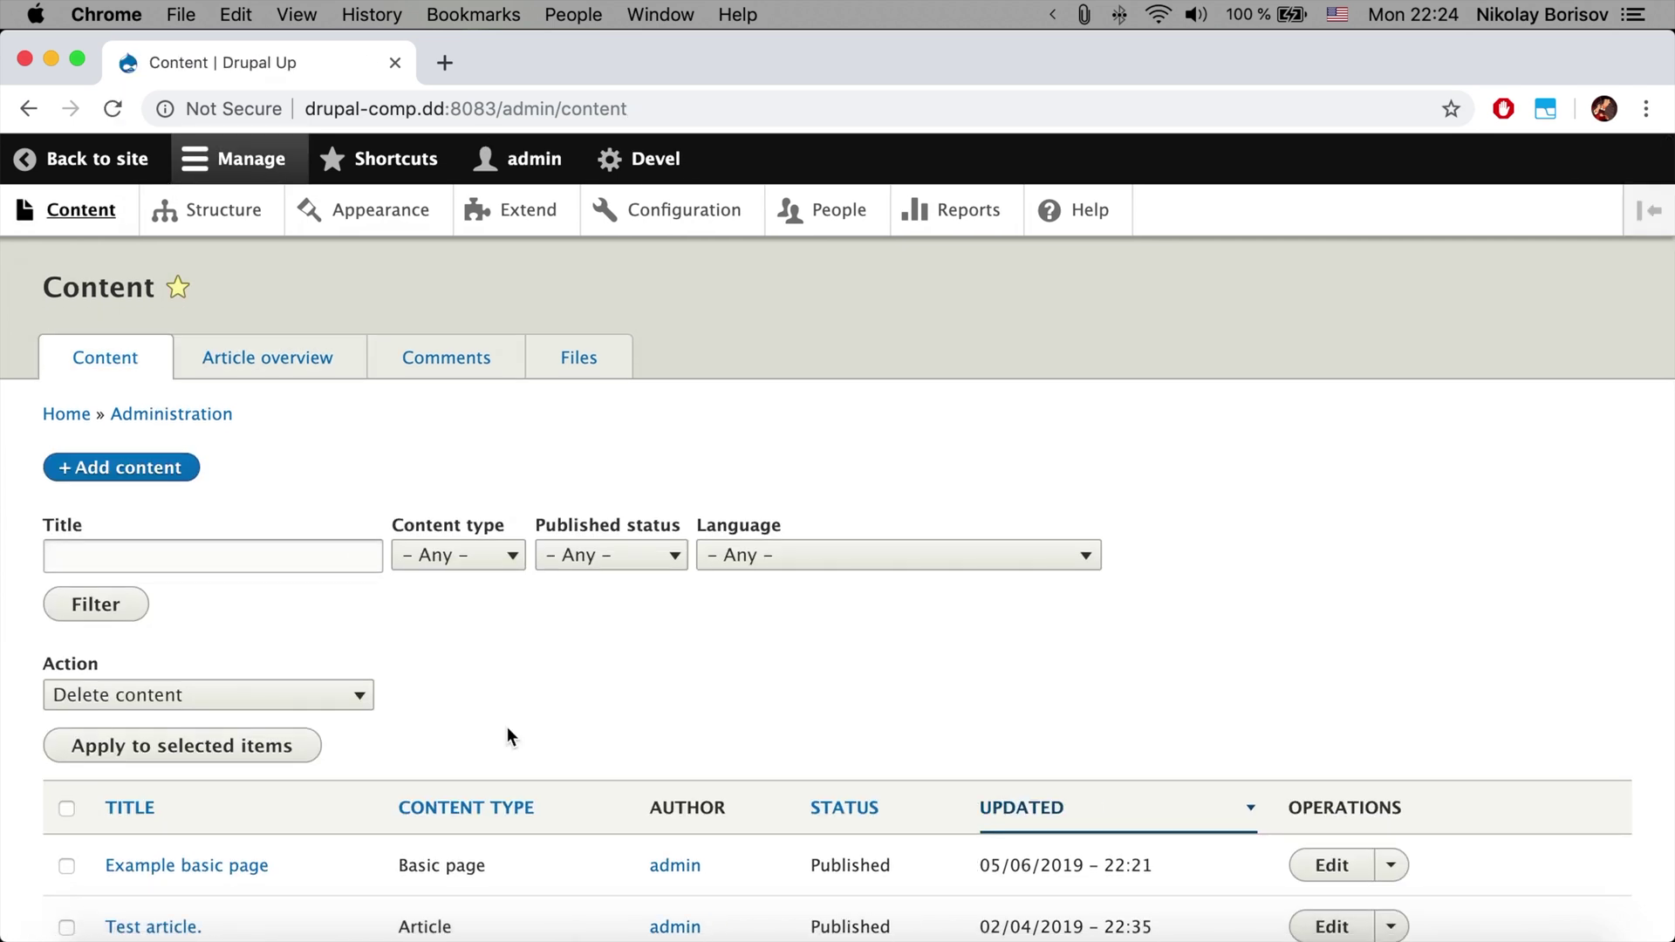
{"action": "scroll", "coordinate": [508, 736], "scroll_direction": "down", "scroll_amount": 3}
{"action": "scroll", "coordinate": [509, 736], "scroll_direction": "up", "scroll_amount": 2}
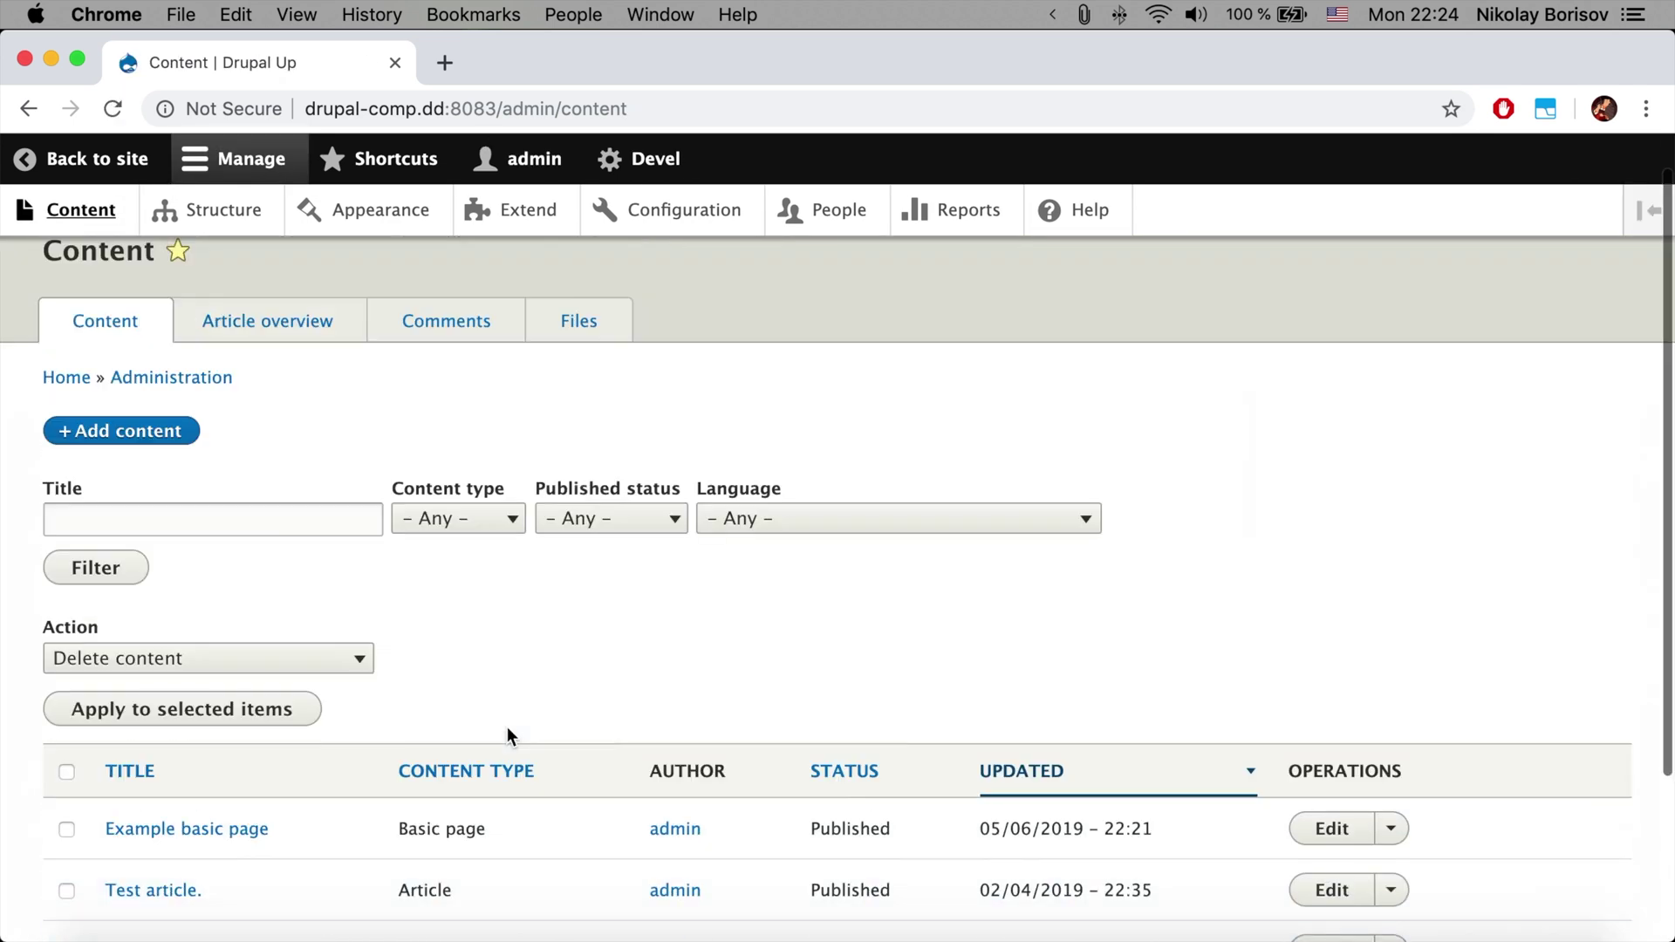
{"action": "left_click", "coordinate": [476, 518]}
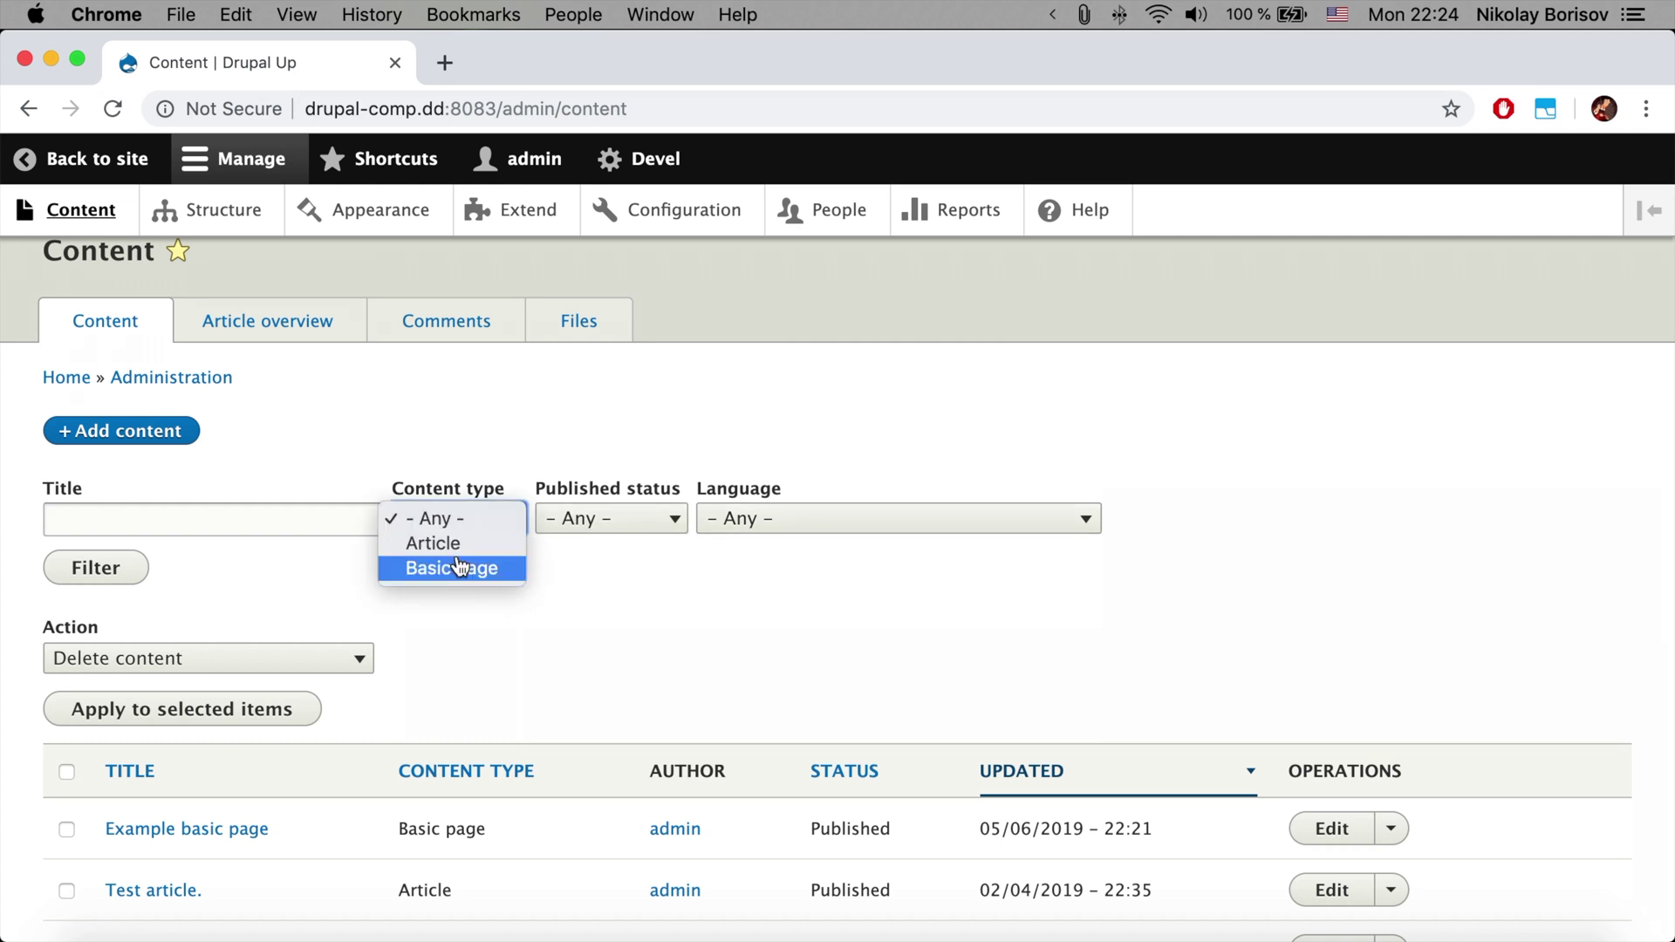
{"action": "left_click", "coordinate": [458, 645]}
{"action": "left_click", "coordinate": [307, 332]}
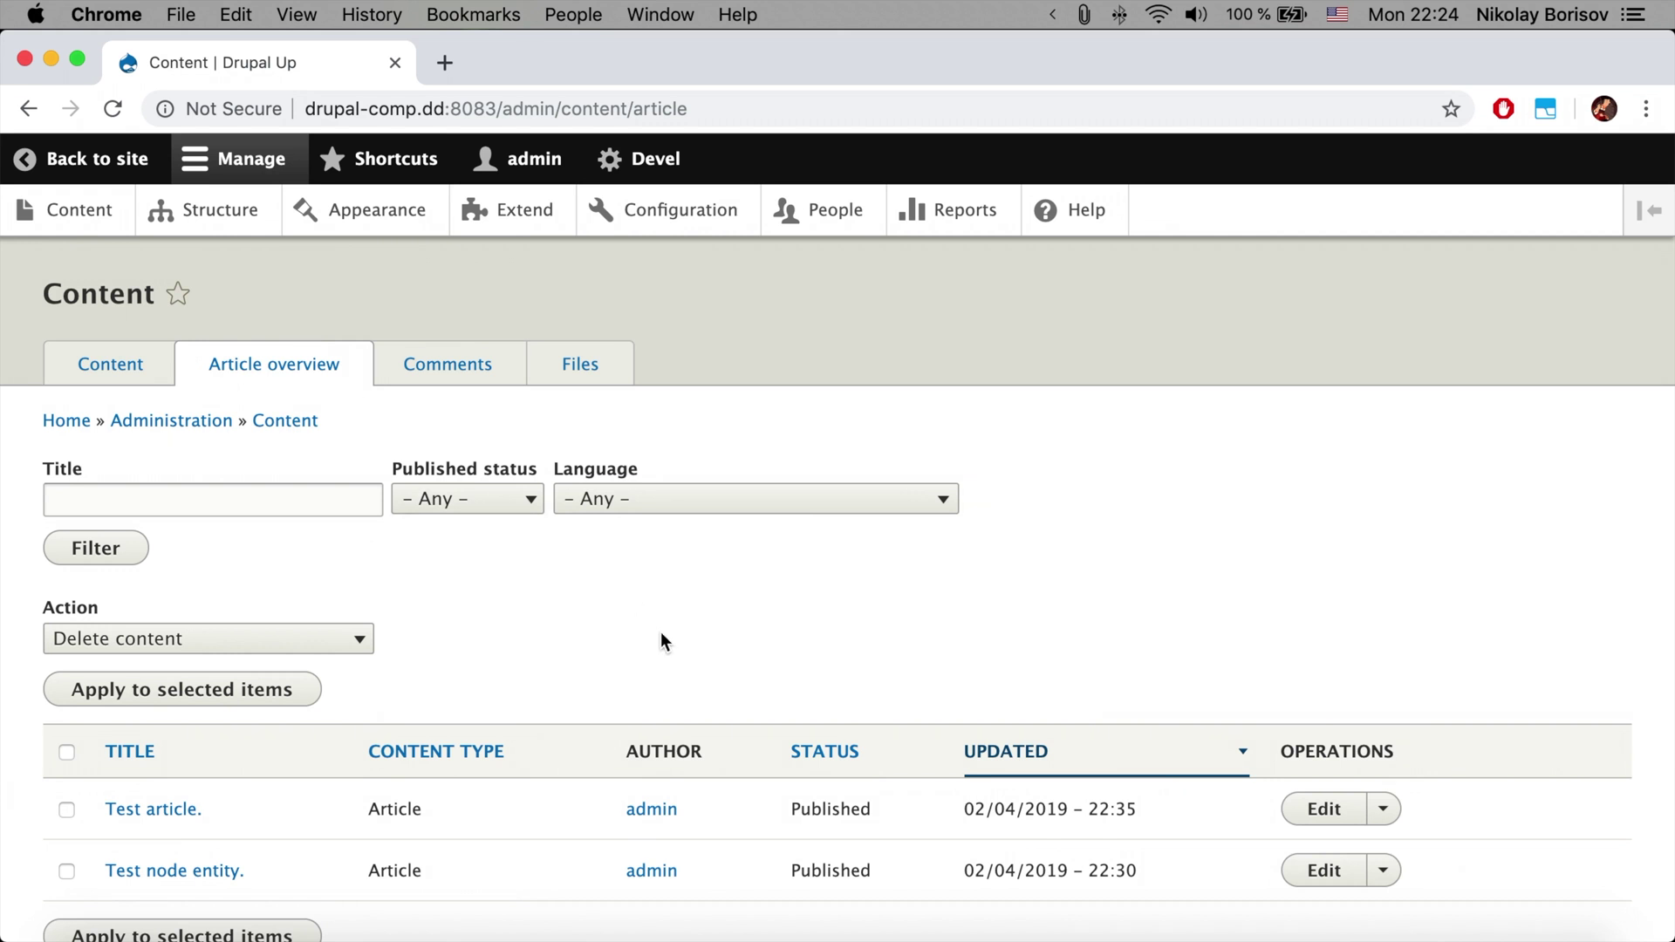
{"action": "scroll", "coordinate": [661, 631], "scroll_direction": "down", "scroll_amount": 3}
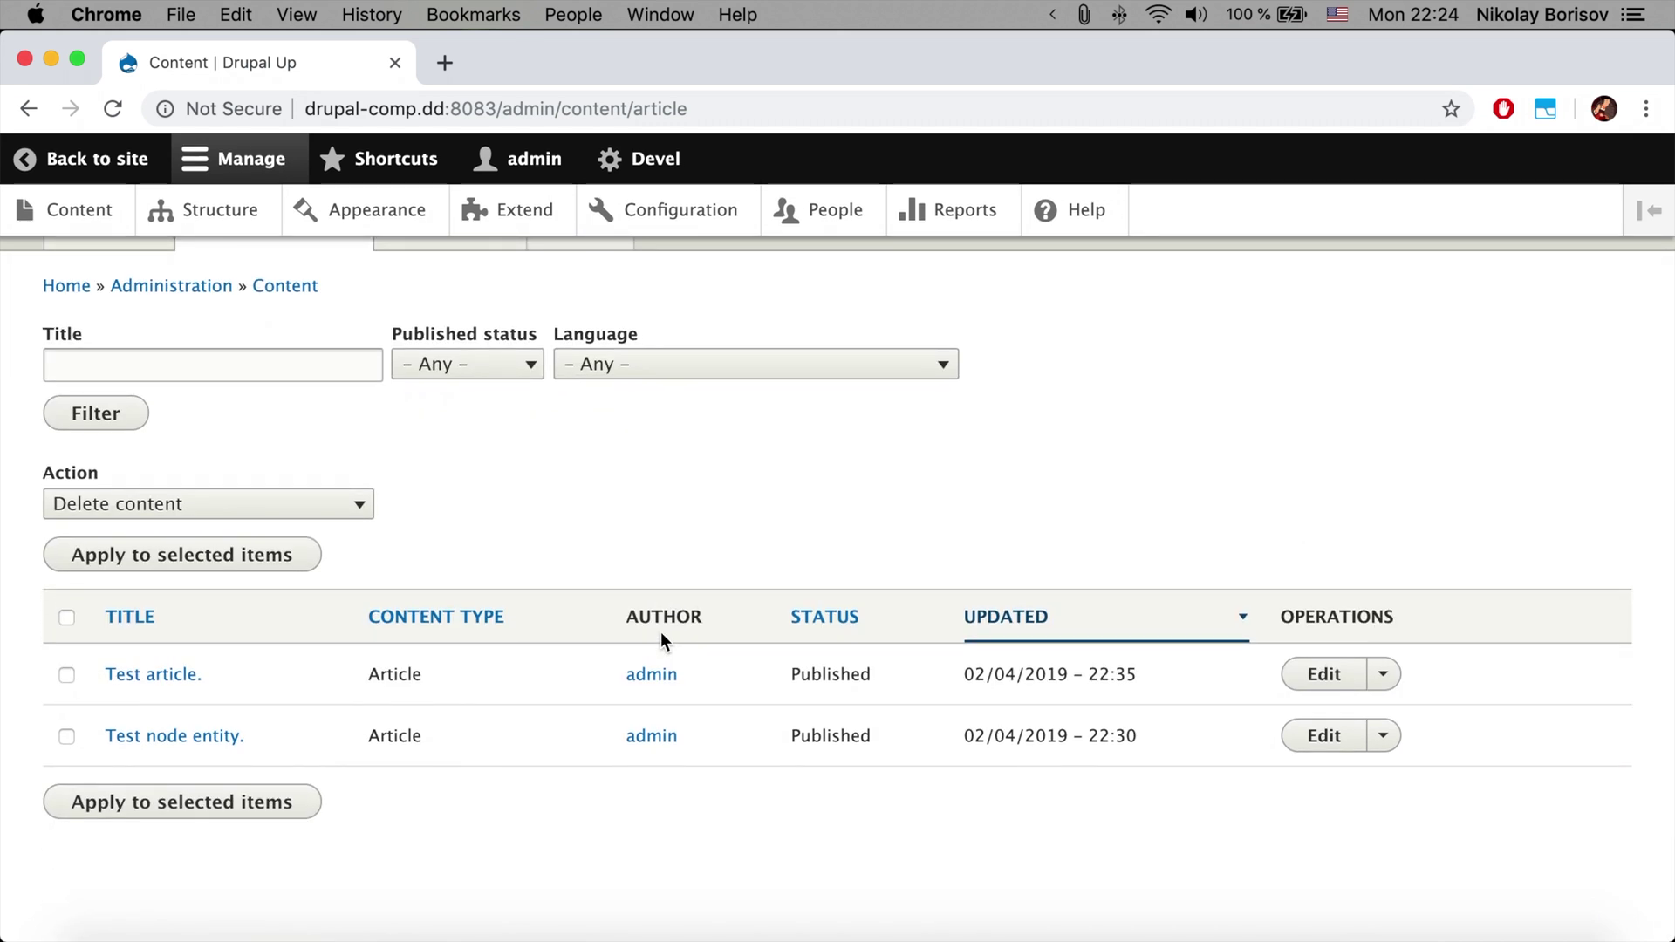
{"action": "scroll", "coordinate": [662, 634], "scroll_direction": "up", "scroll_amount": 3}
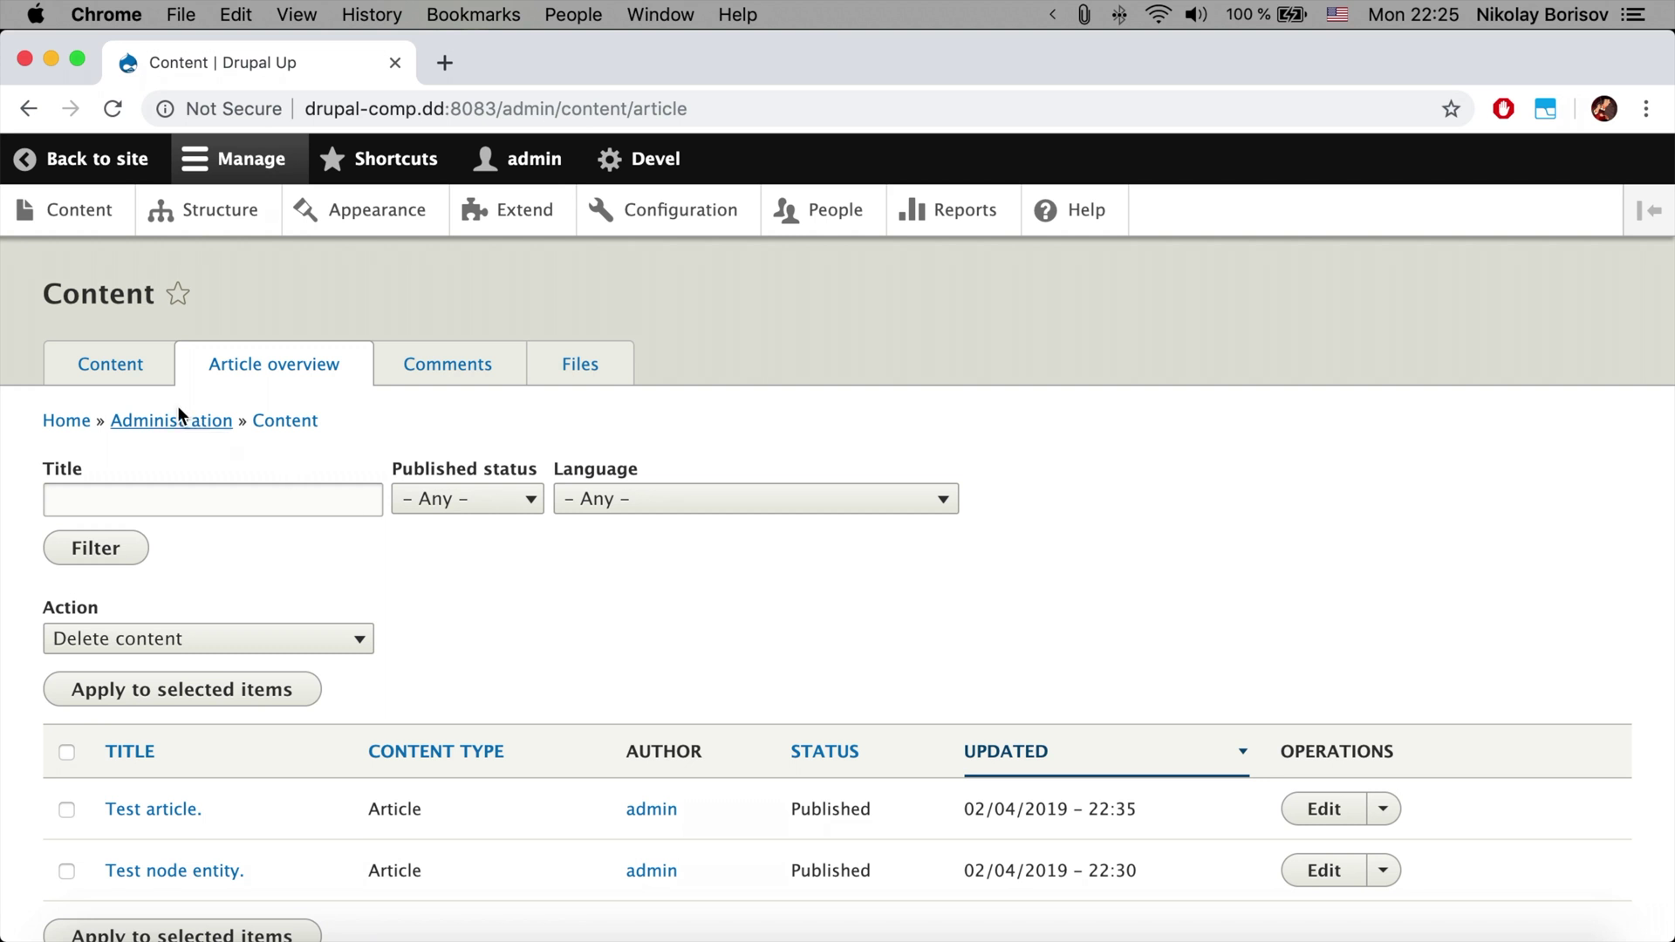
{"action": "left_click", "coordinate": [127, 371]}
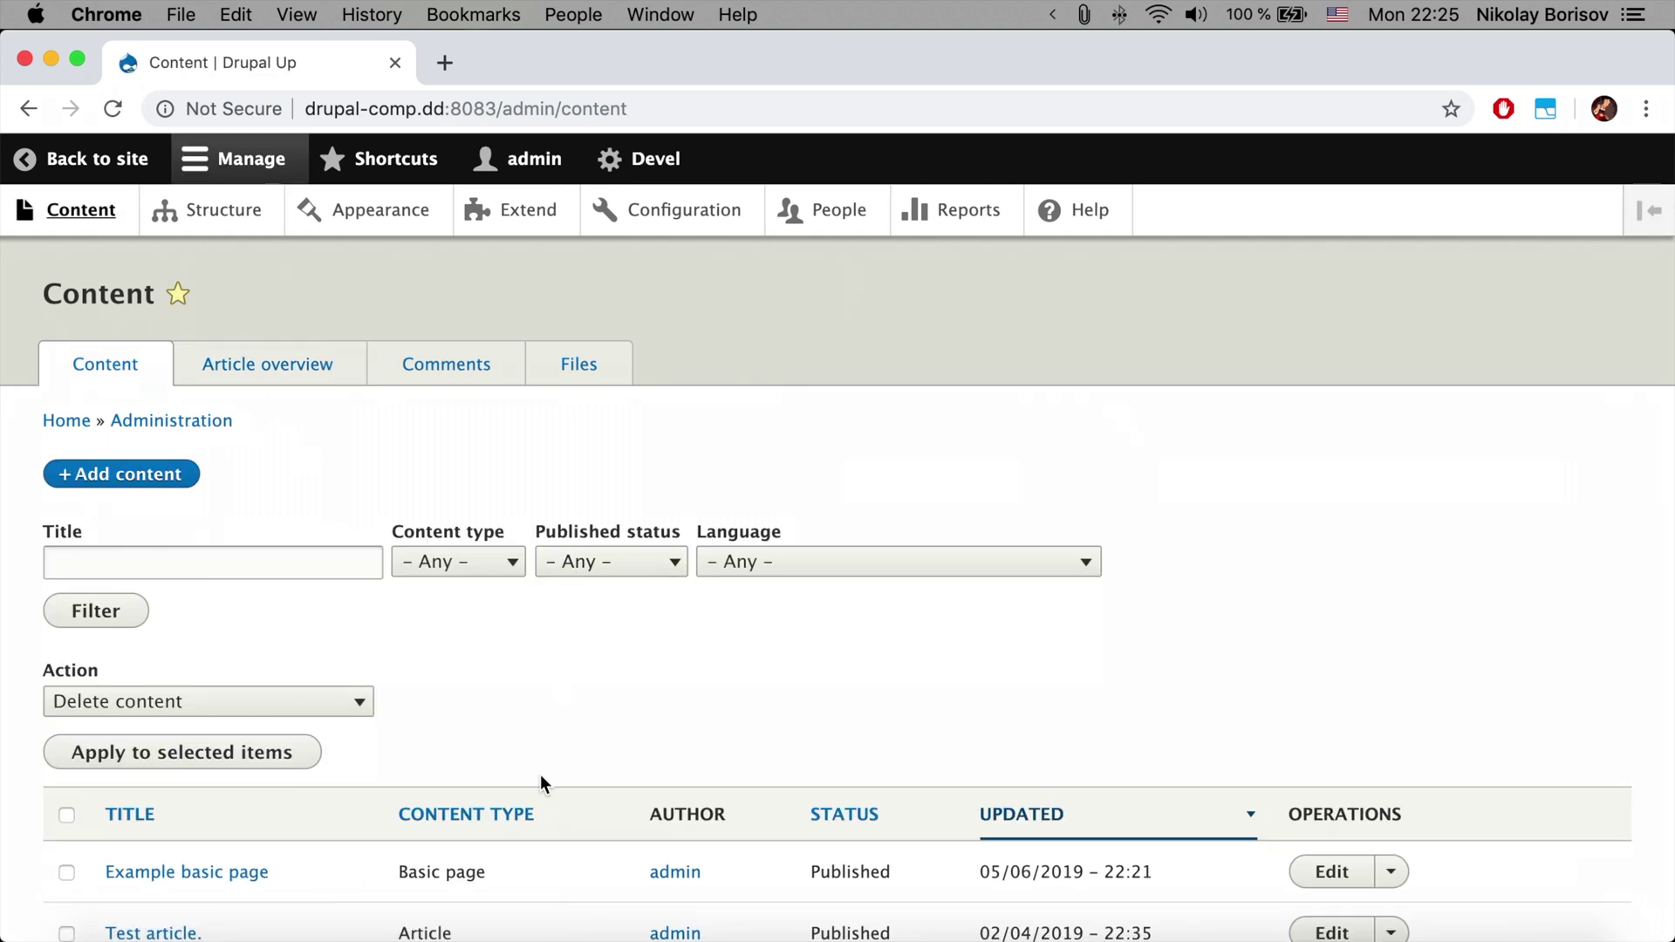
{"action": "scroll", "coordinate": [541, 772], "scroll_direction": "down", "scroll_amount": 3}
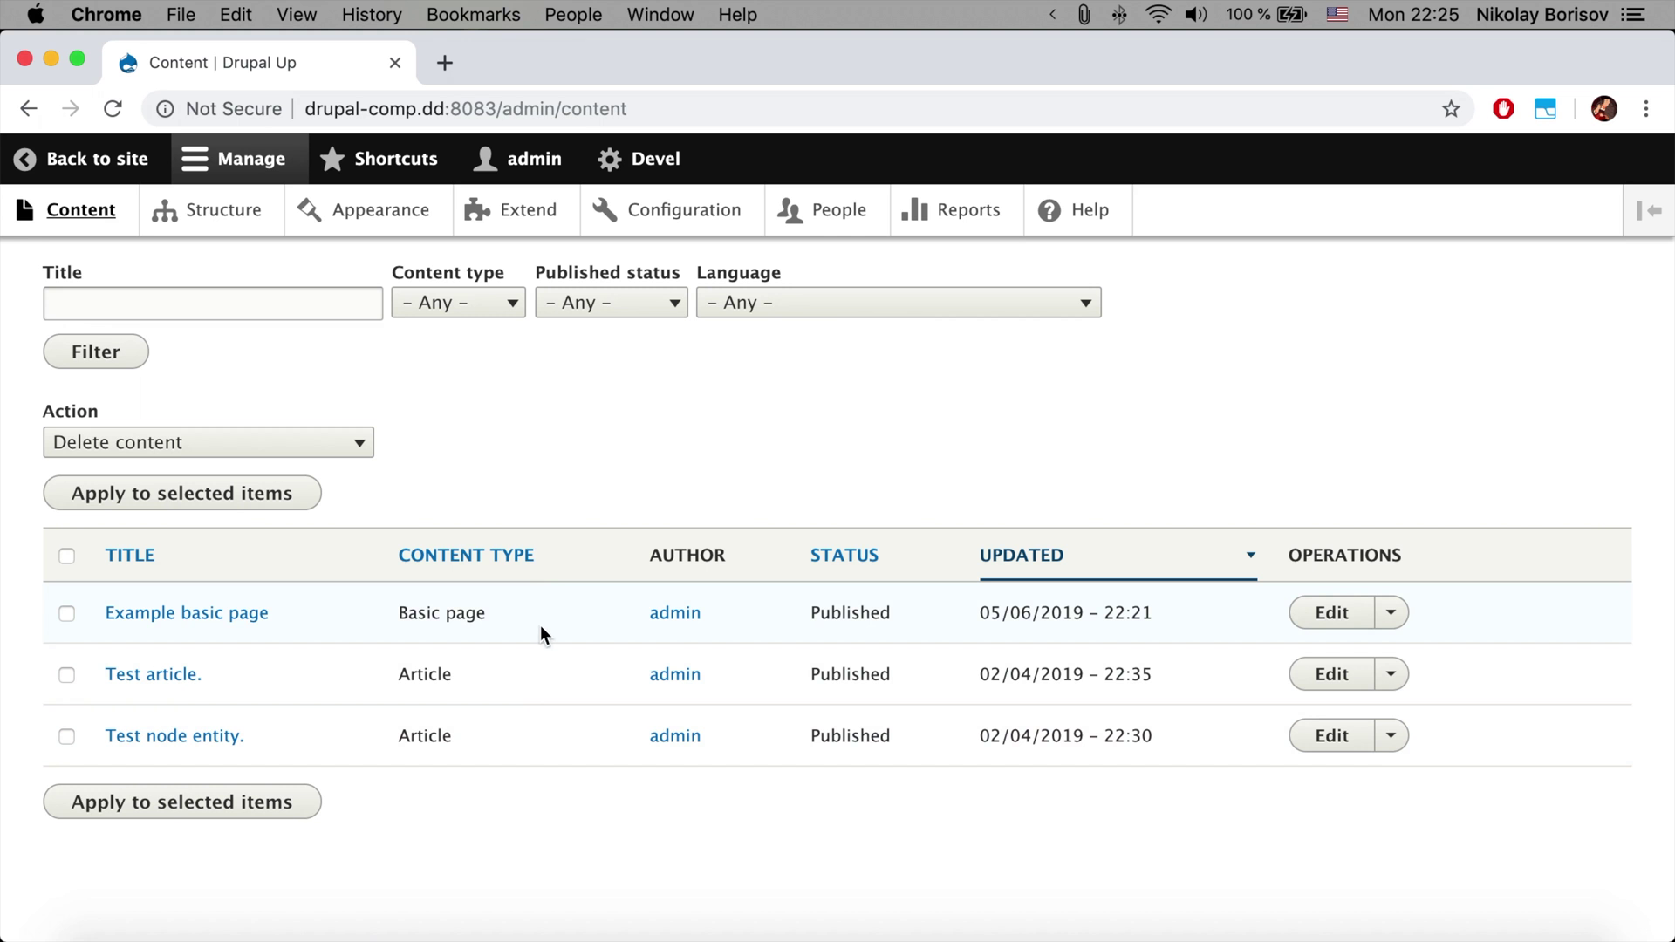
{"action": "scroll", "coordinate": [543, 635], "scroll_direction": "up", "scroll_amount": 2}
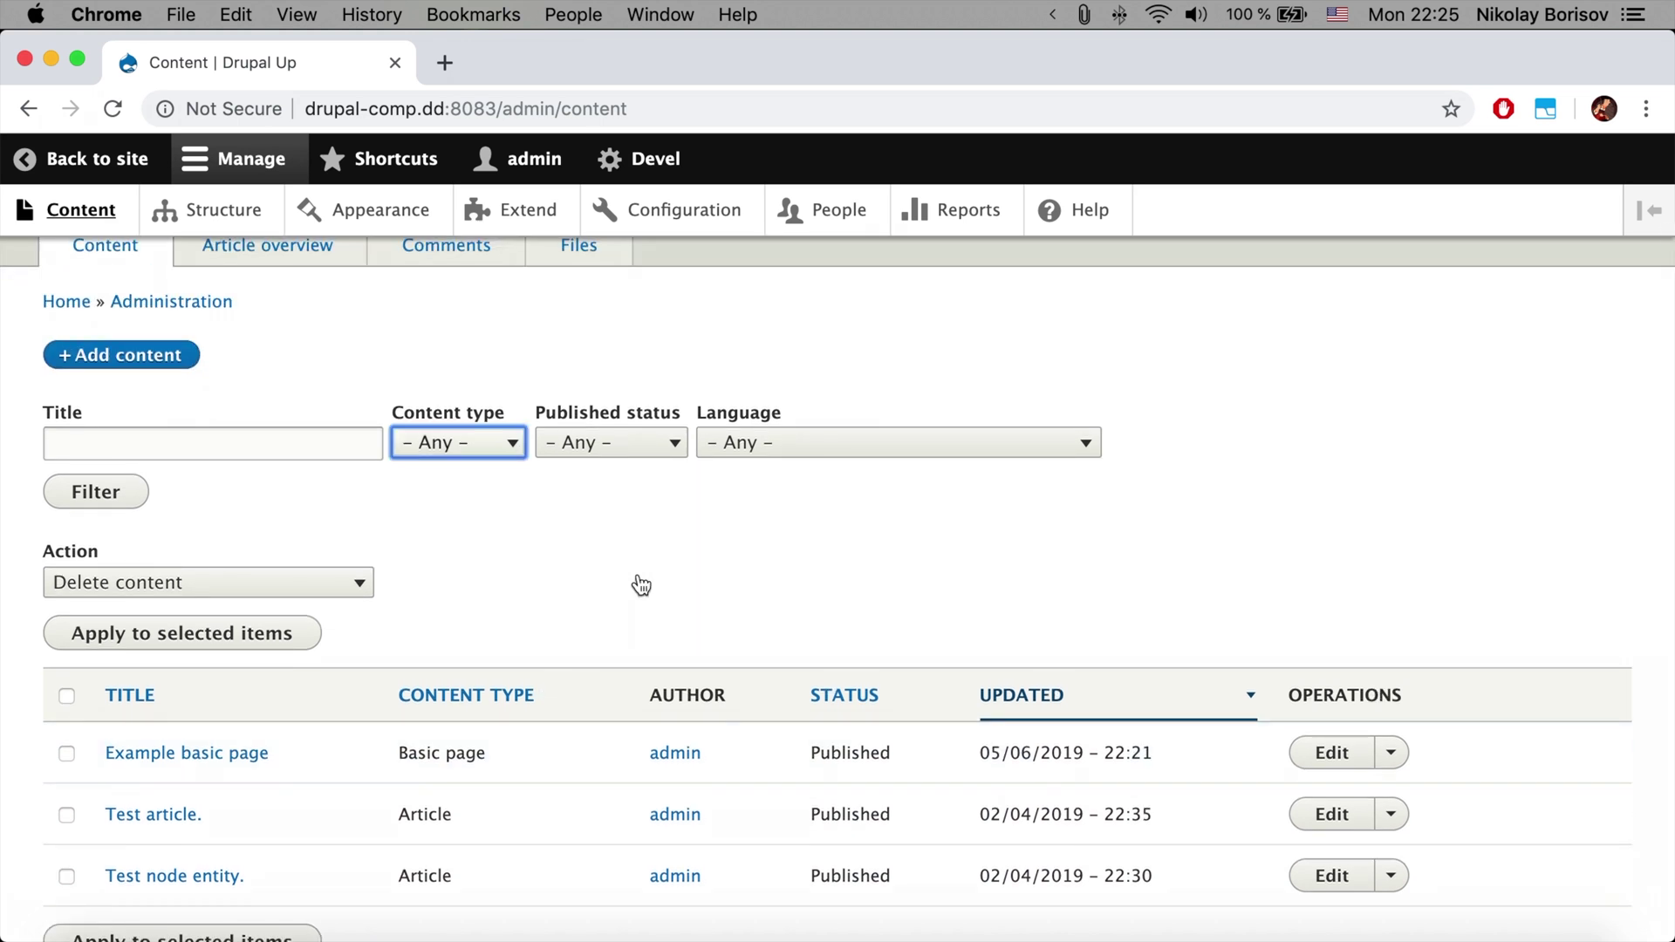
{"action": "scroll", "coordinate": [459, 568], "scroll_direction": "up", "scroll_amount": 2}
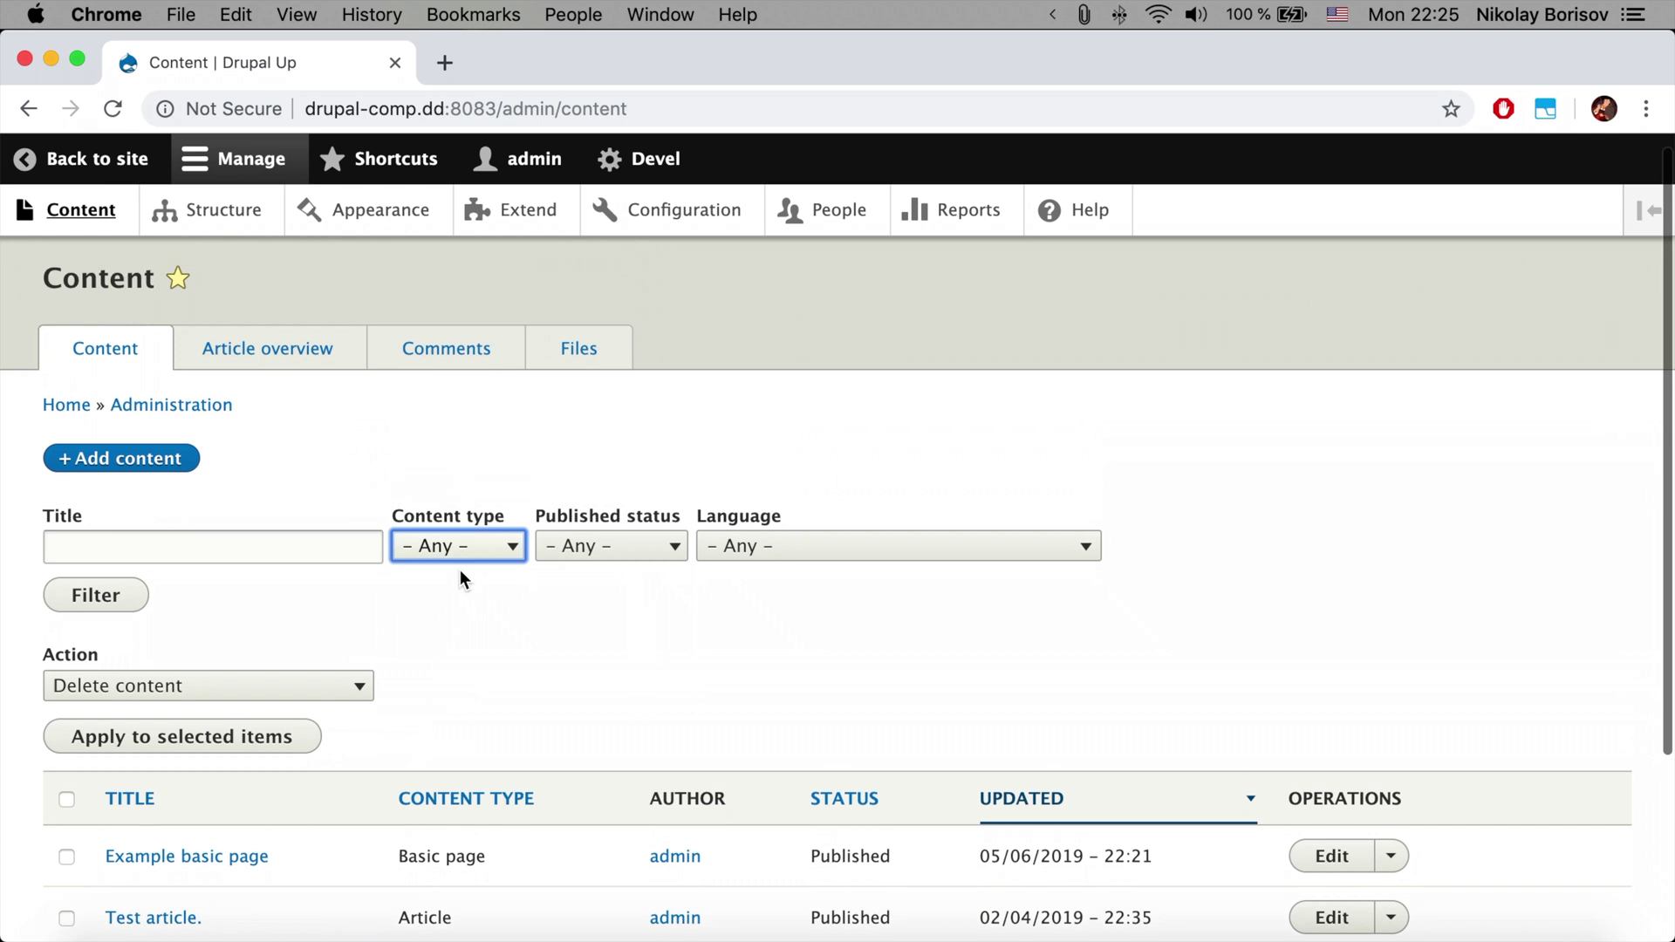
{"action": "left_click", "coordinate": [300, 374]}
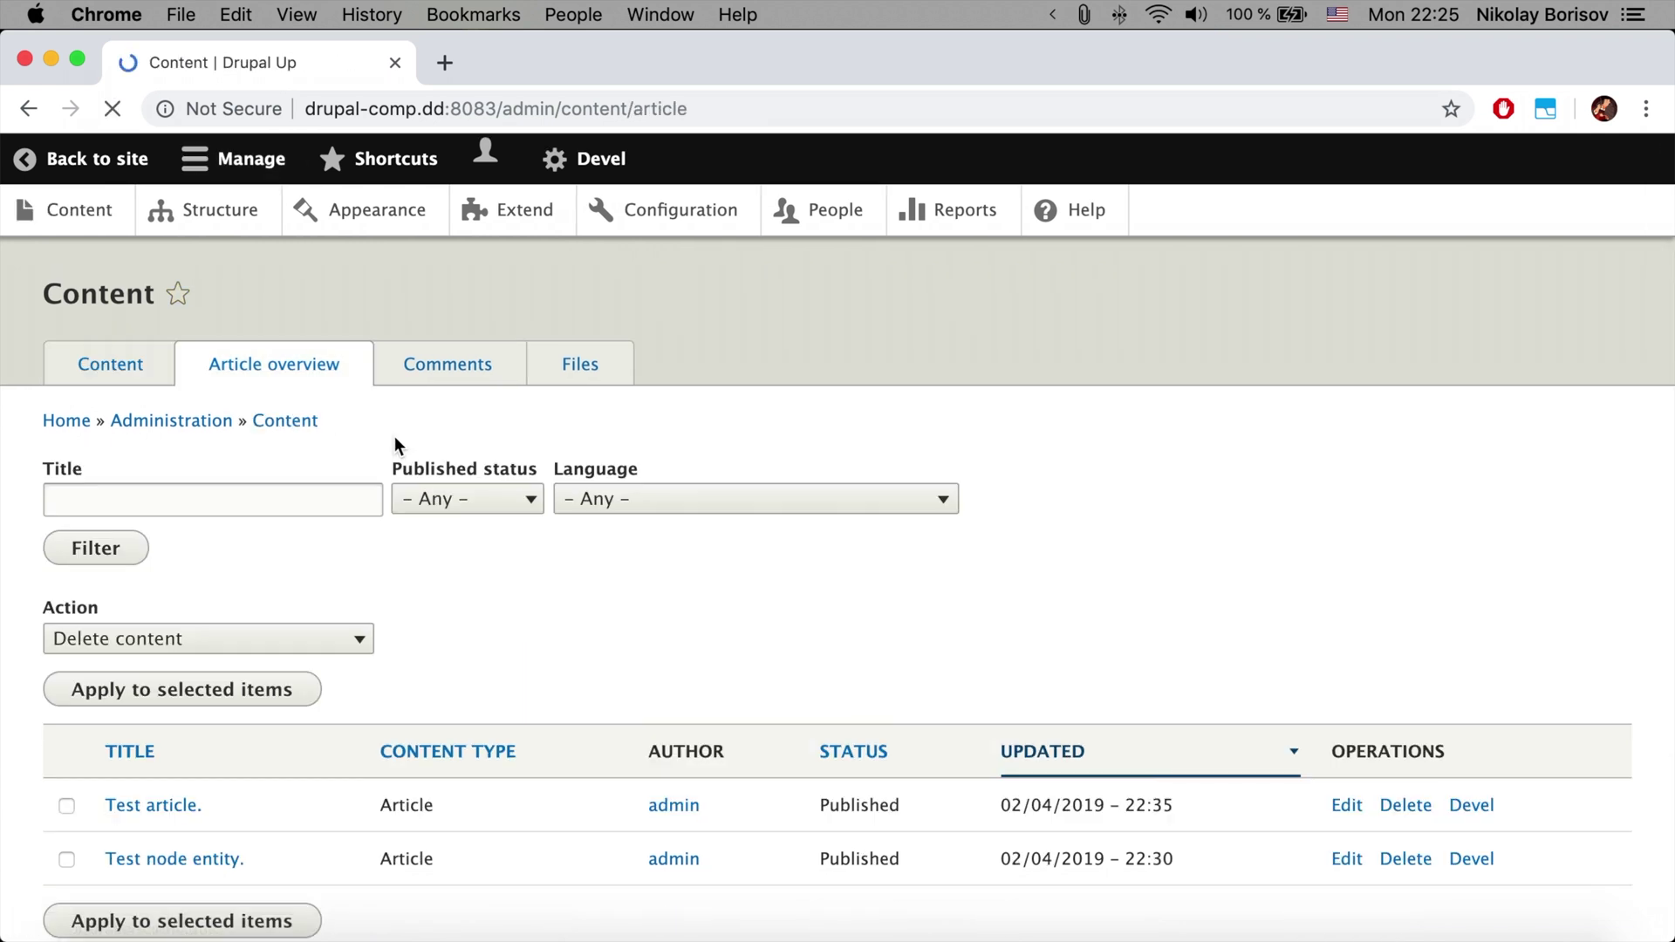
{"action": "scroll", "coordinate": [394, 436], "scroll_direction": "down", "scroll_amount": 2}
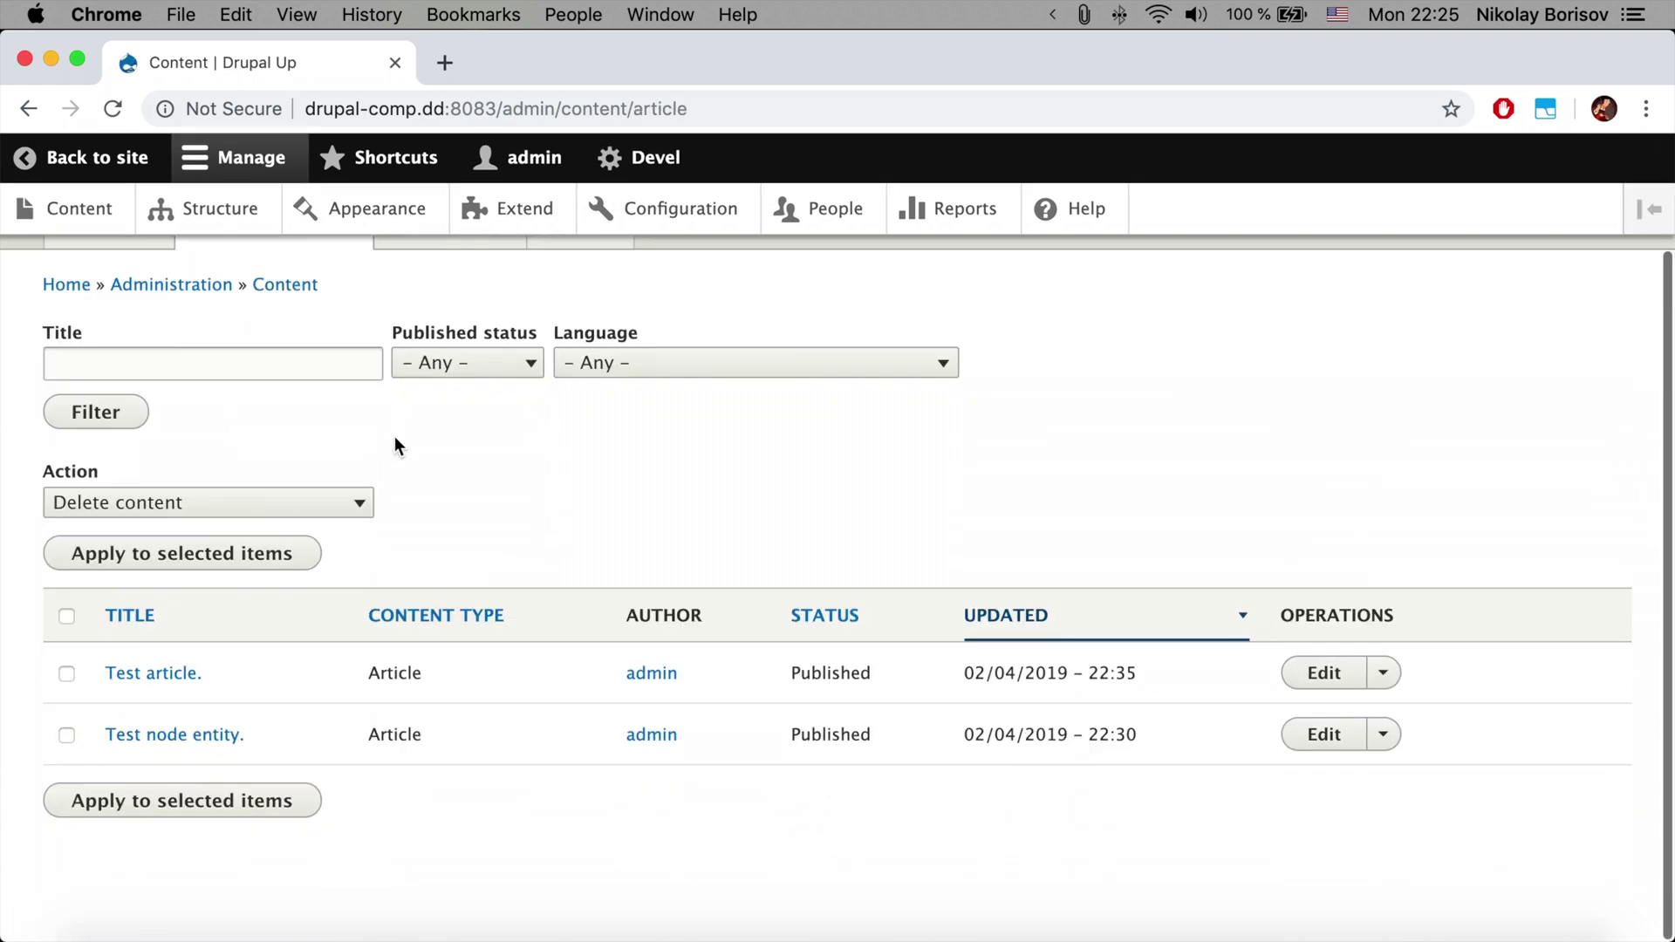